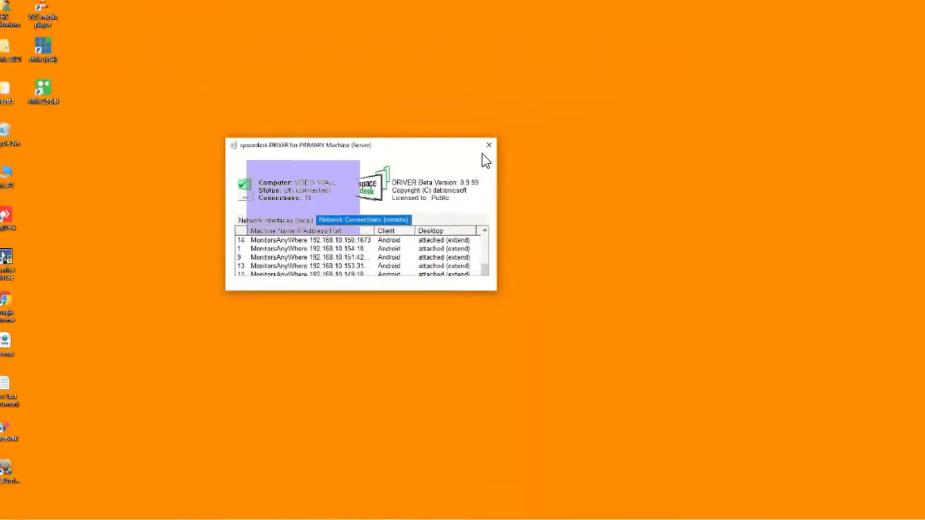
- Close spacedesk and identify the display numbers from Windows Display settings
left_click(477, 146)
right_click(426, 198)
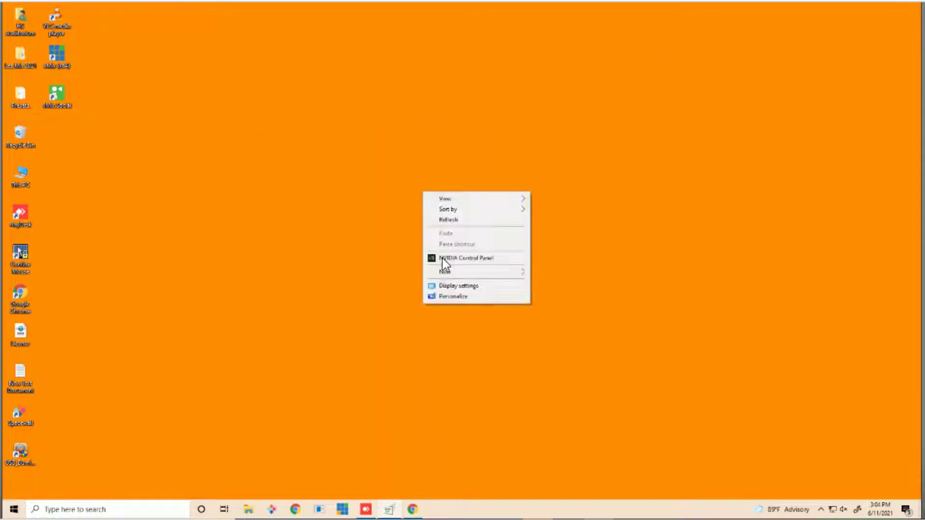
left_click(455, 287)
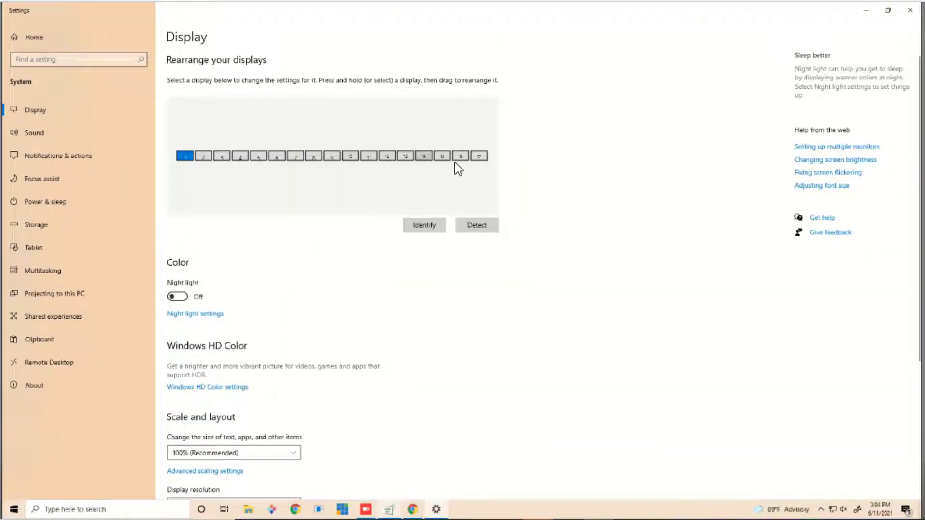
left_click(424, 225)
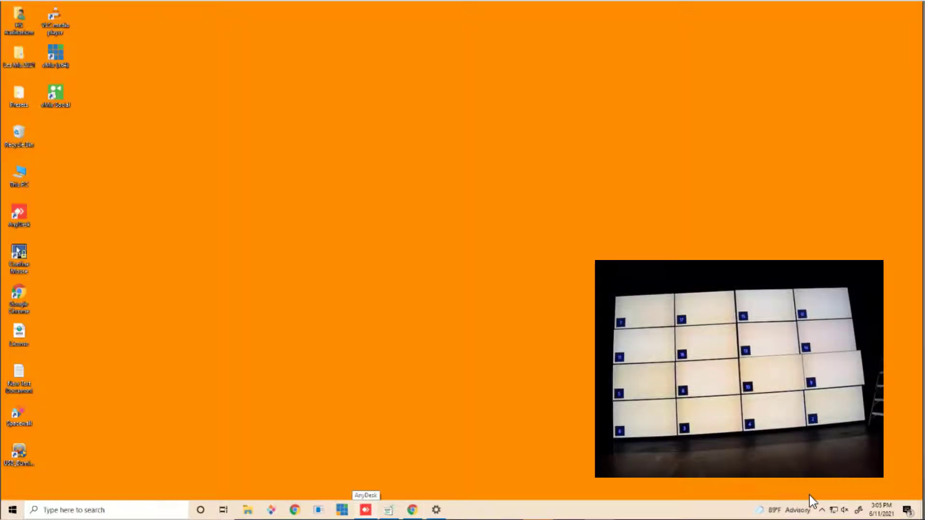
- Review the MAWI client settings (gateway 192.168.10.70, port 60668, Auditorium) without changes
left_click(822, 510)
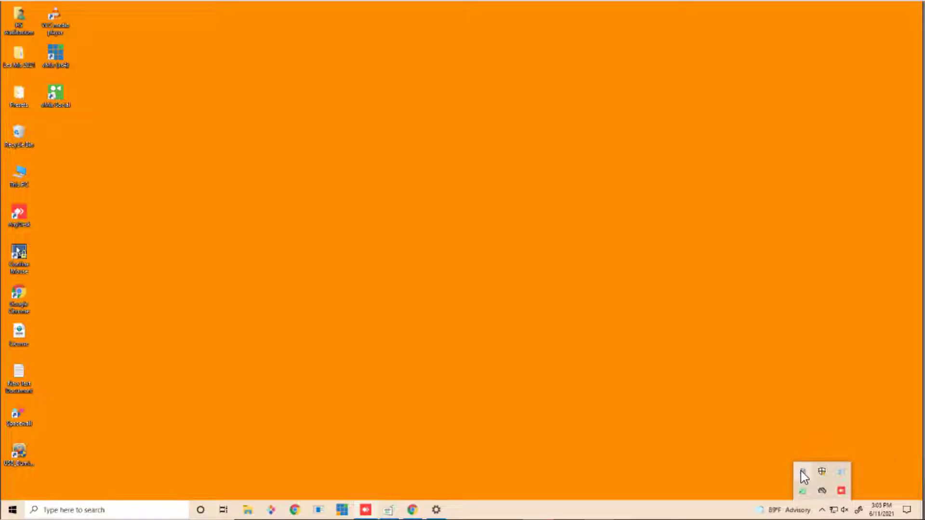
right_click(802, 474)
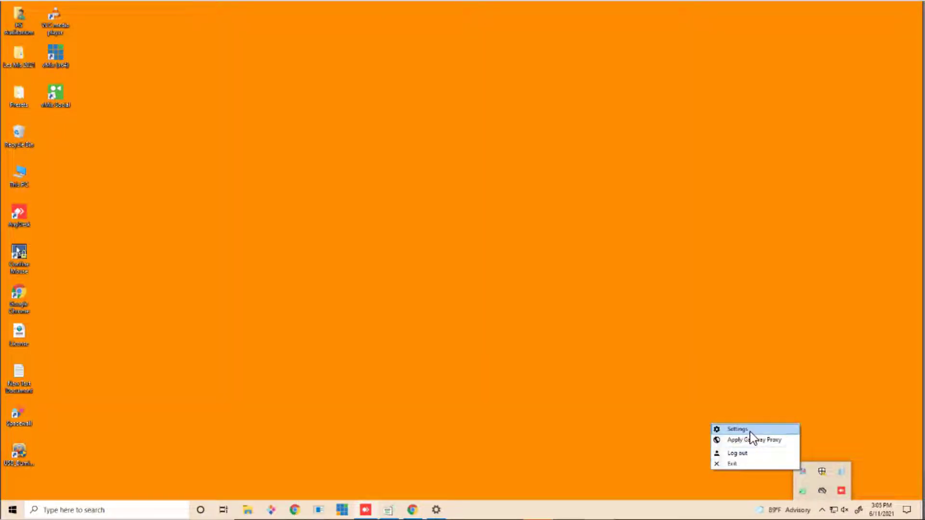
left_click(738, 430)
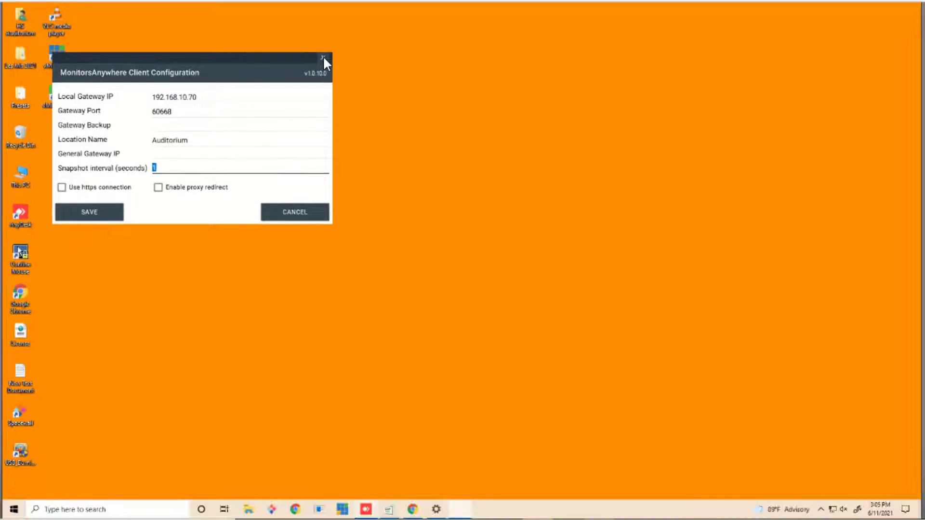
left_click(323, 56)
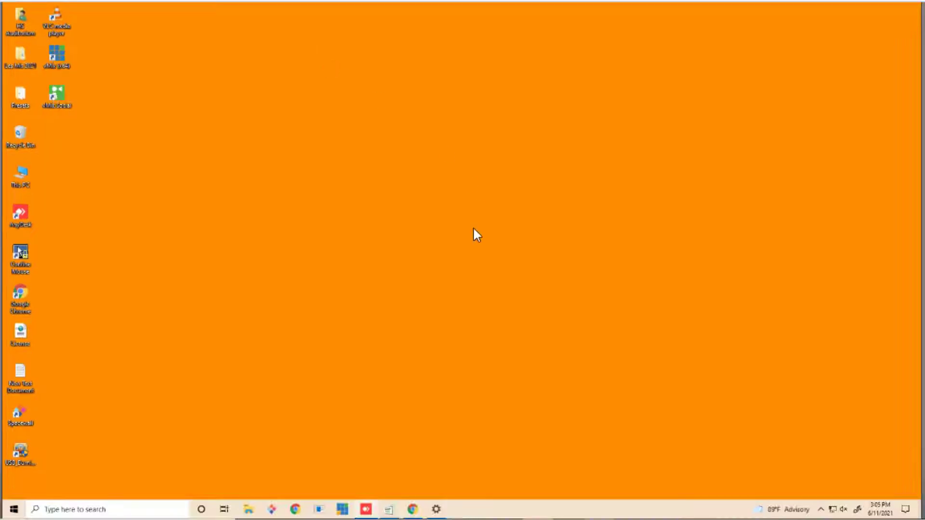
- Open the MAWI dashboard in Chrome, show screen identifiers, and start renaming Untitled-5
left_click(412, 509)
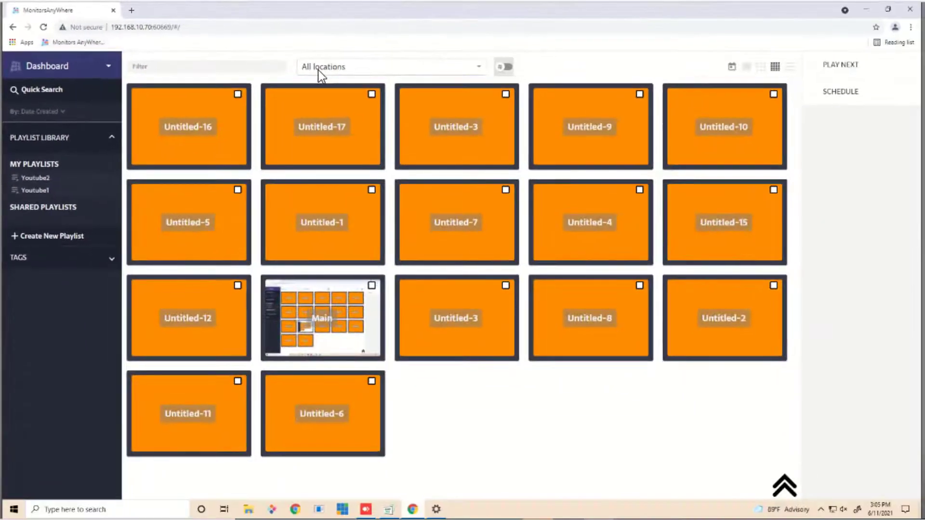
left_click(503, 68)
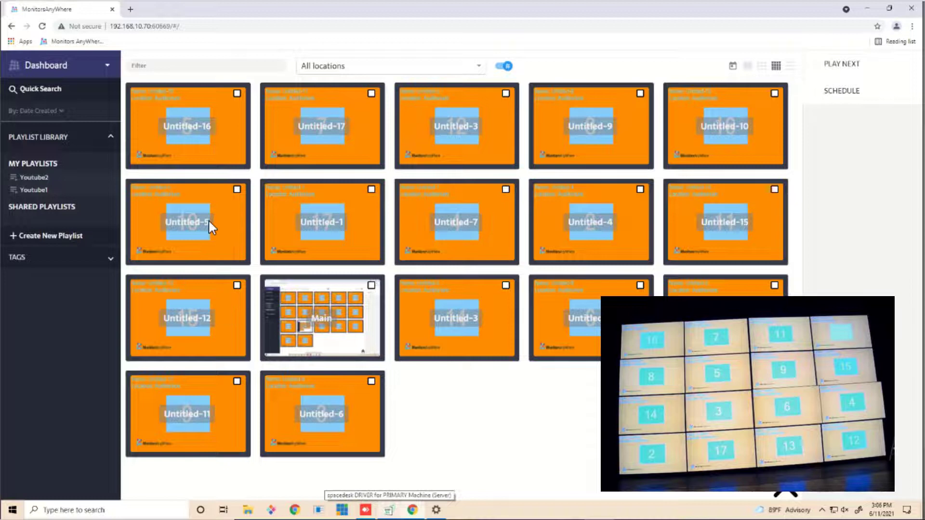
right_click(208, 219)
double_click(239, 358)
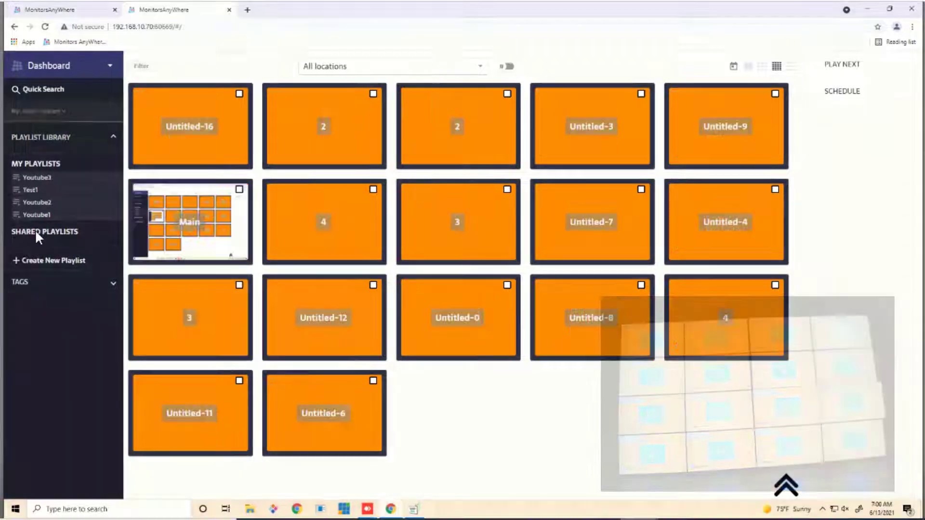
- Name the new playlist Test2 and add the monitorsanywhere.com URL item
left_click(43, 261)
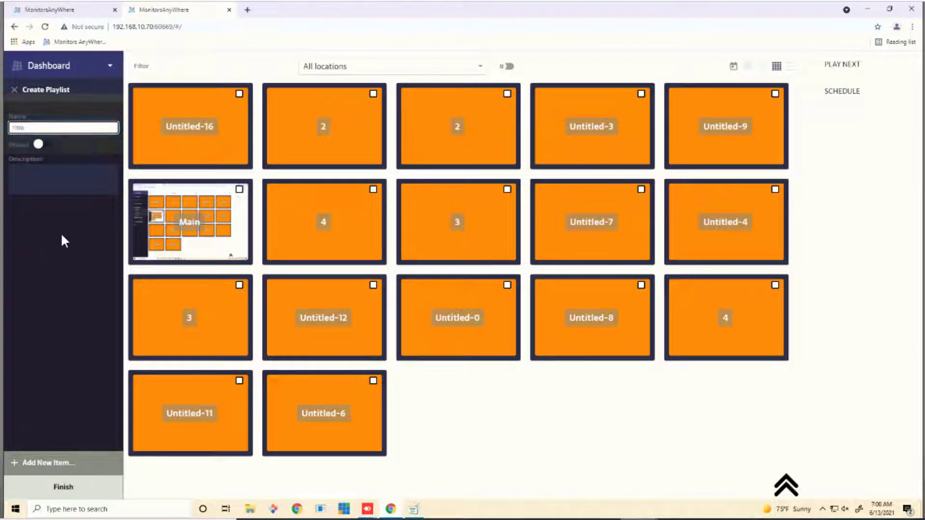
type("Test")
type("2")
left_click(44, 463)
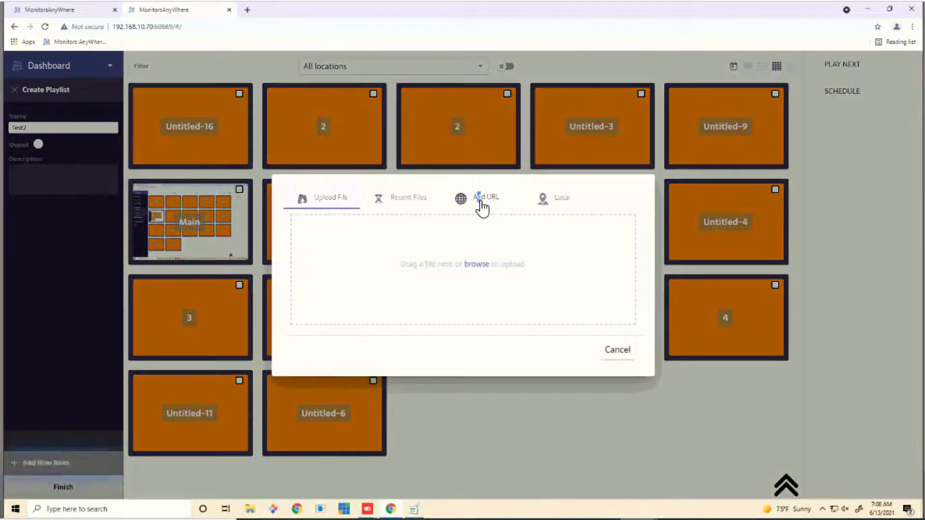
left_click(482, 201)
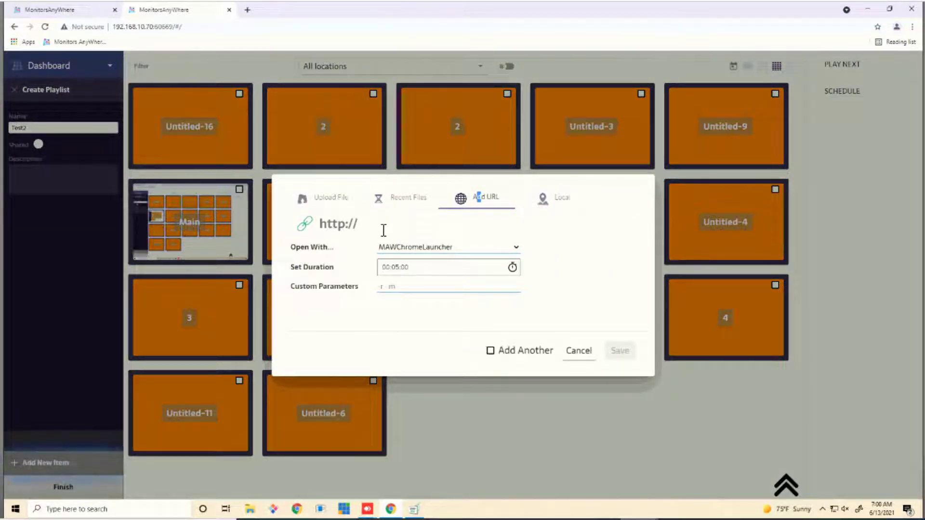
left_click(384, 230)
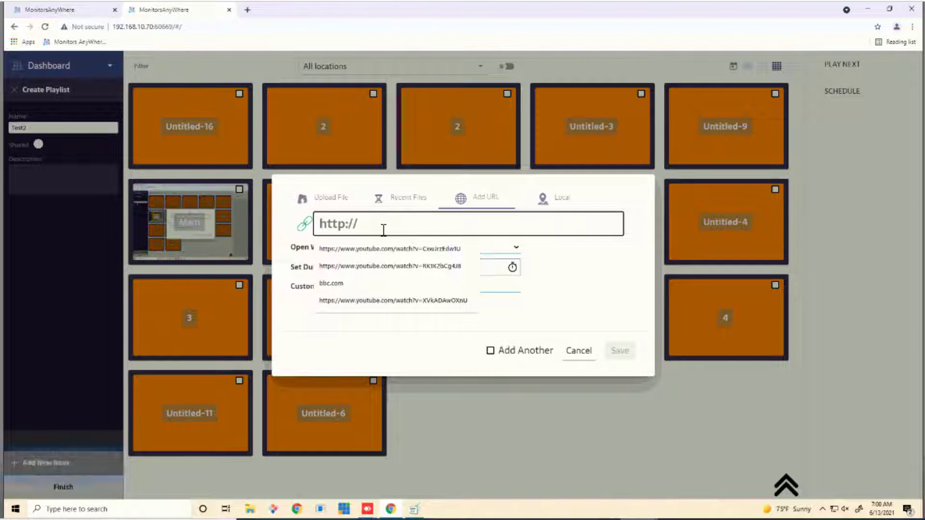
type("monitors")
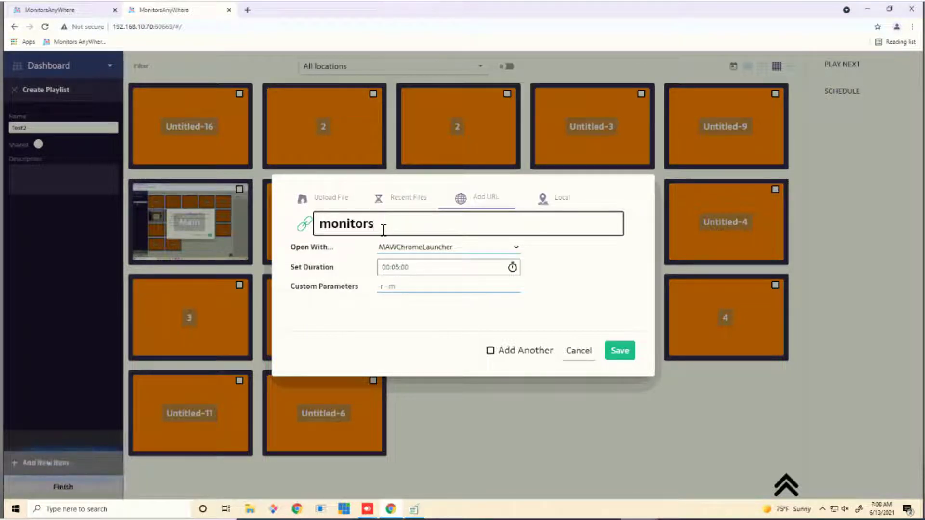
type("anywhere.com")
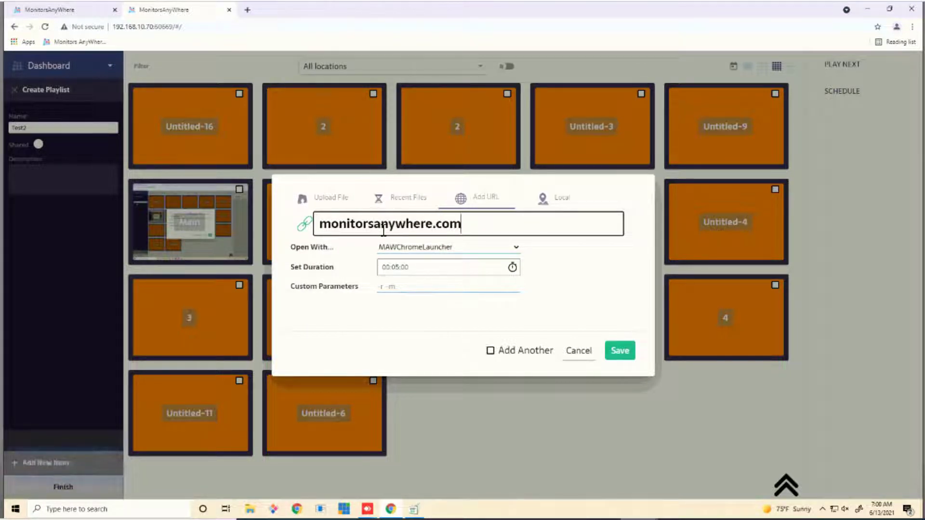
key("Return")
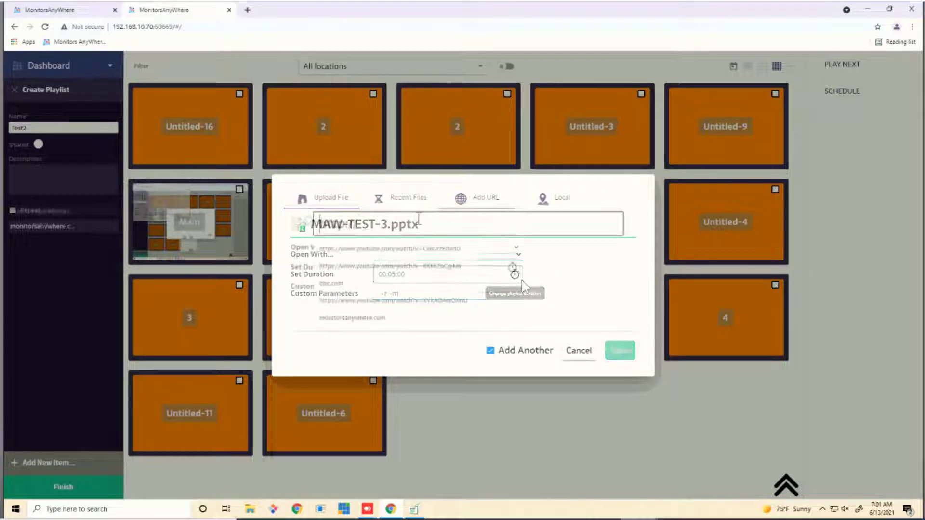
- Add the previously used YouTube URL item, played with VLC media player
left_click(397, 249)
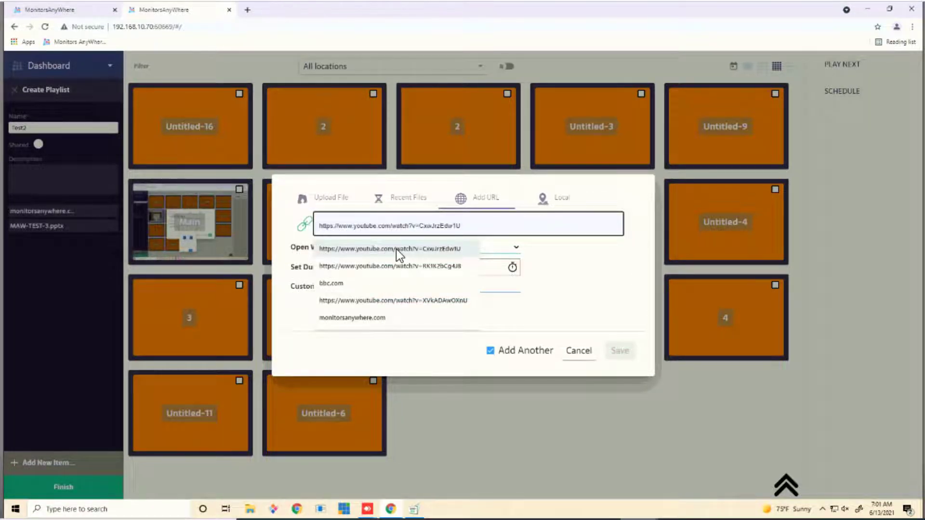
left_click(399, 249)
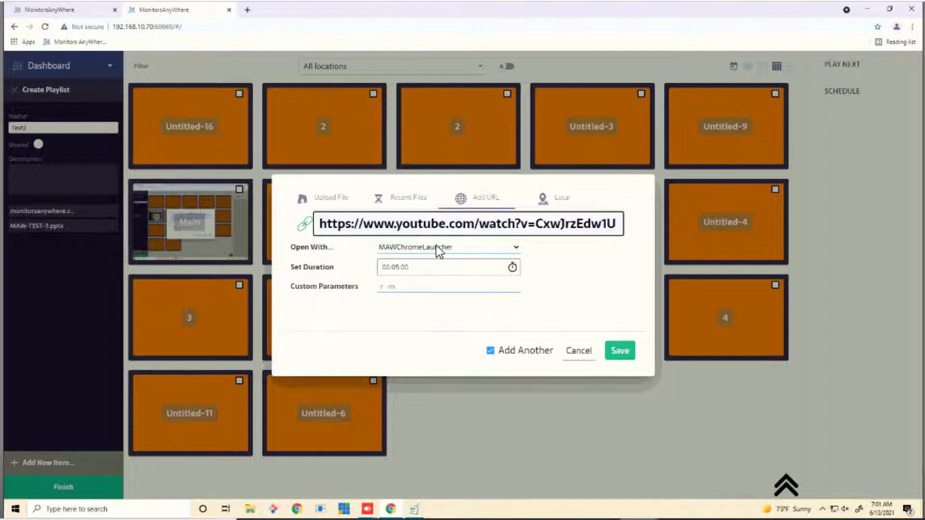
left_click(436, 246)
left_click(408, 273)
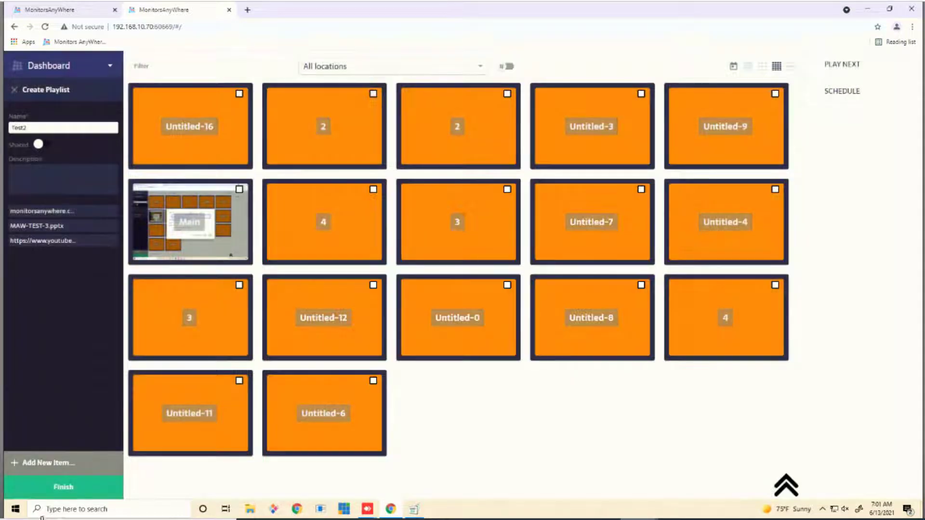
- Save playlist Test2 and play Test1 on monitor 1 now
left_click(59, 494)
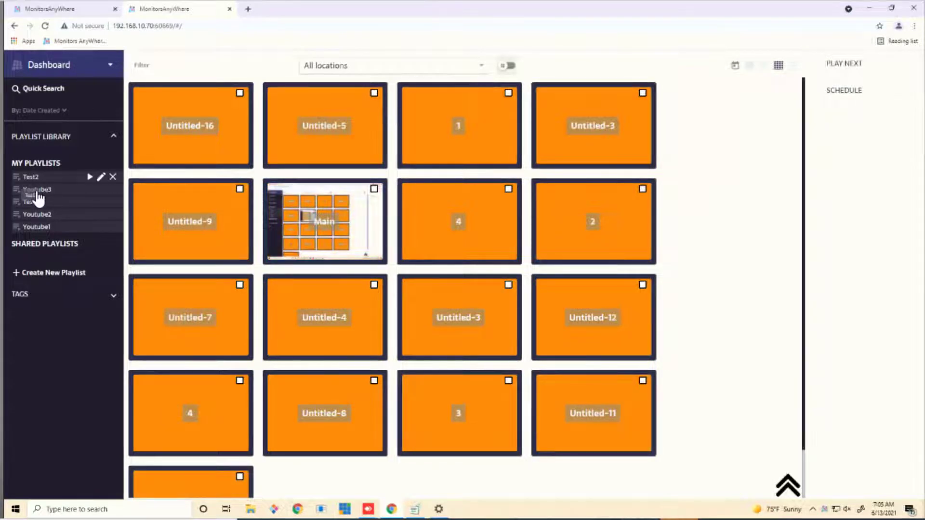
left_click_drag(32, 202, 438, 116)
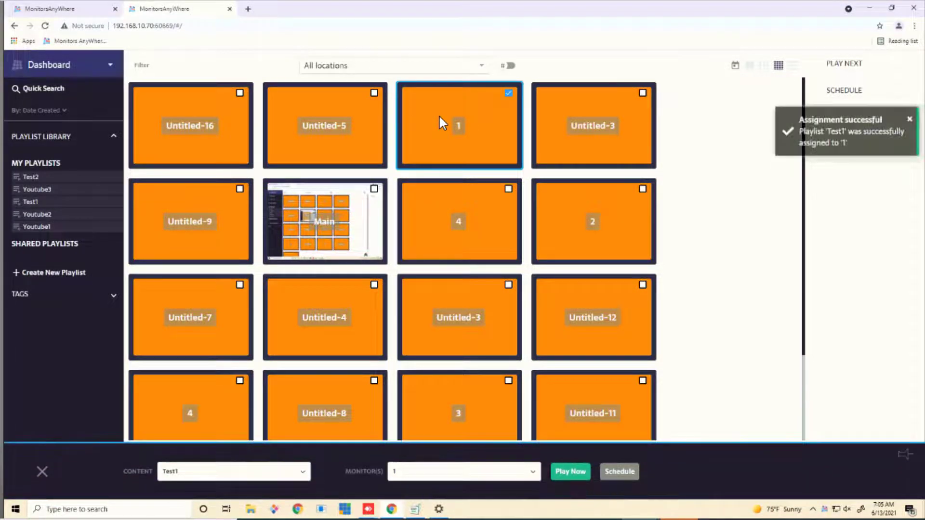
left_click(571, 472)
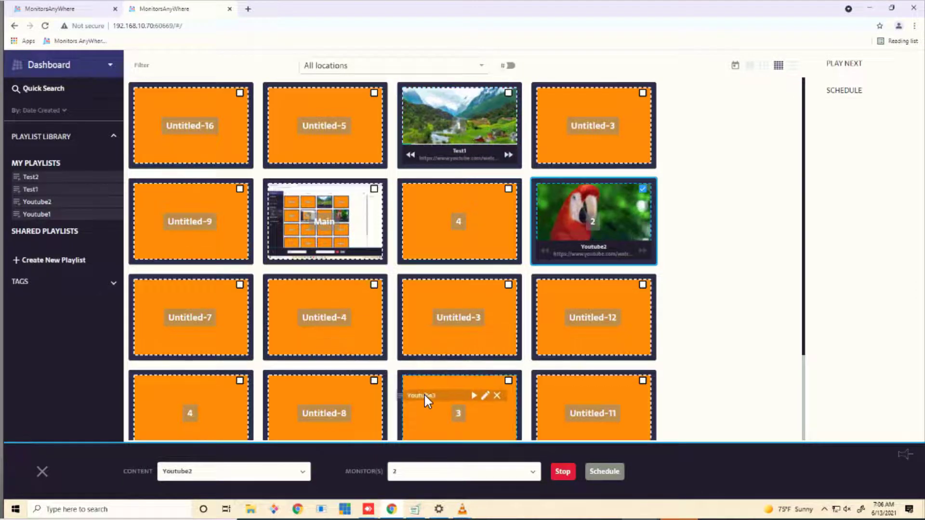
- Play Youtube3 on monitor 3 and set a schedule to a date range
left_click_drag(424, 398, 432, 396)
left_click(571, 472)
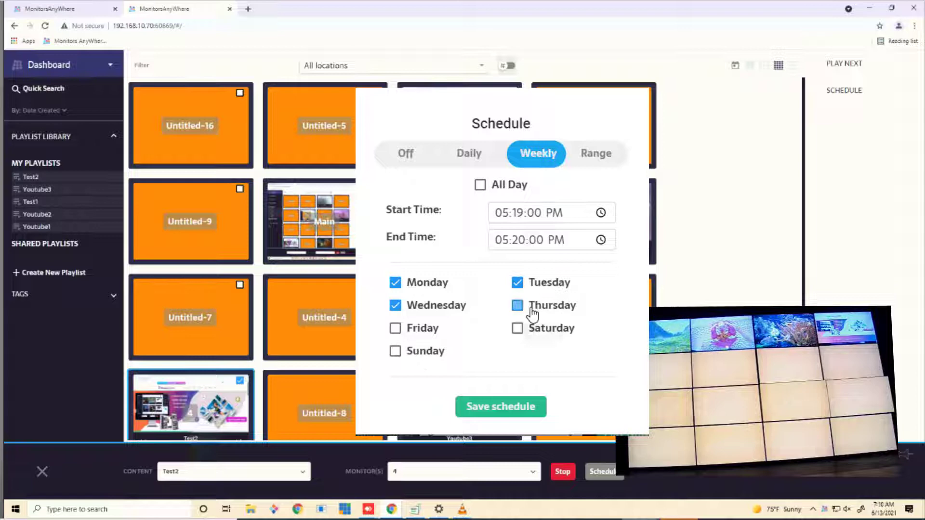
left_click(596, 153)
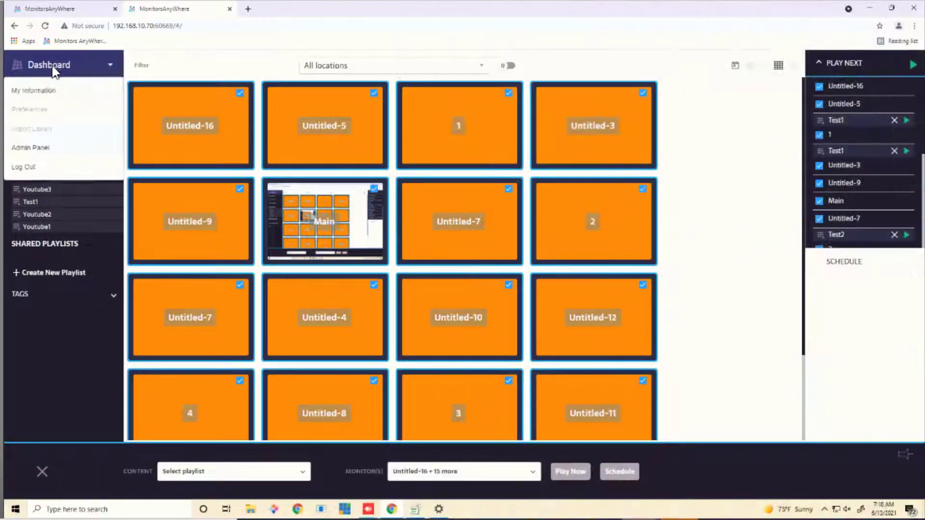
- Open the Admin Panel's Display config tool for Auditorium, approving the administrator restart and UAC prompt
left_click(31, 148)
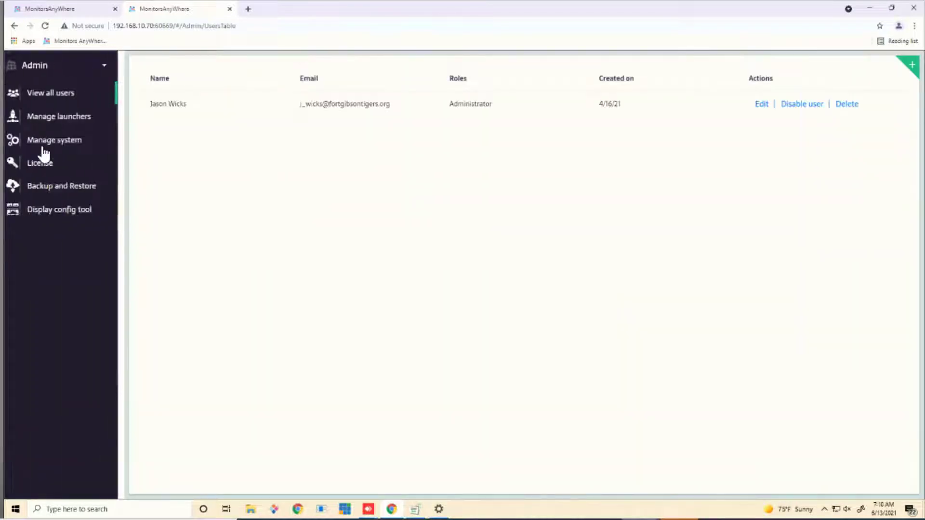
left_click(68, 213)
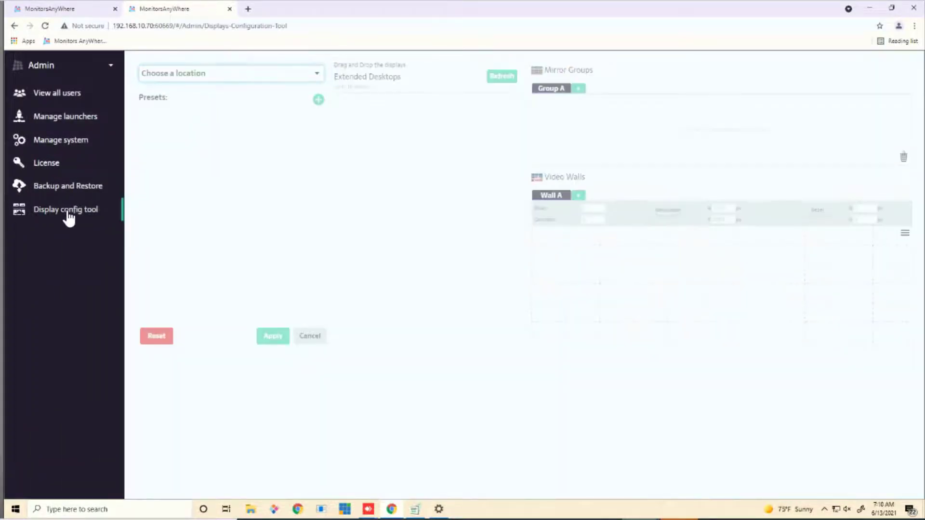
left_click(231, 73)
left_click(257, 96)
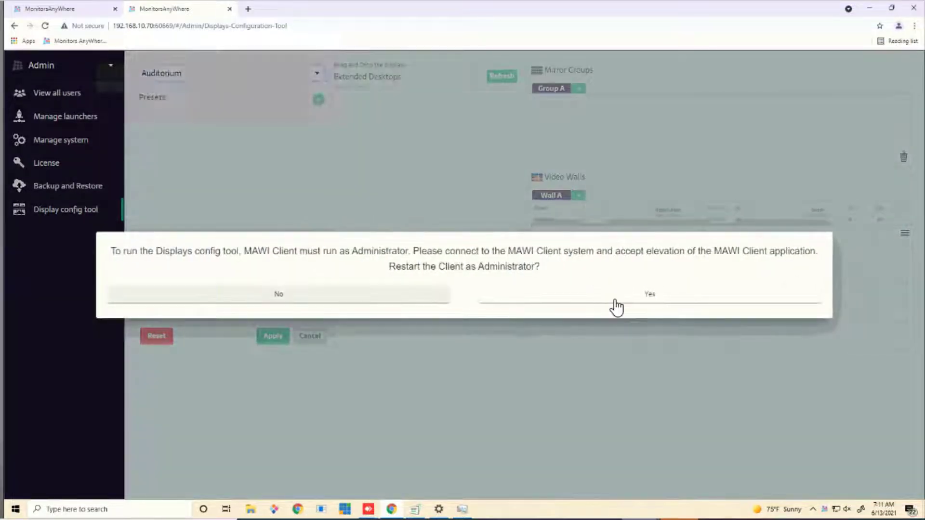
left_click(616, 302)
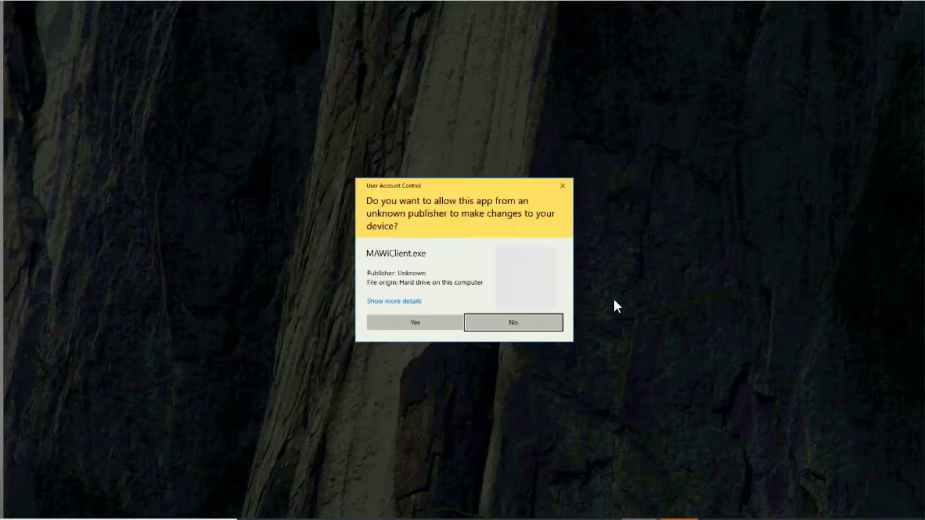
left_click(440, 322)
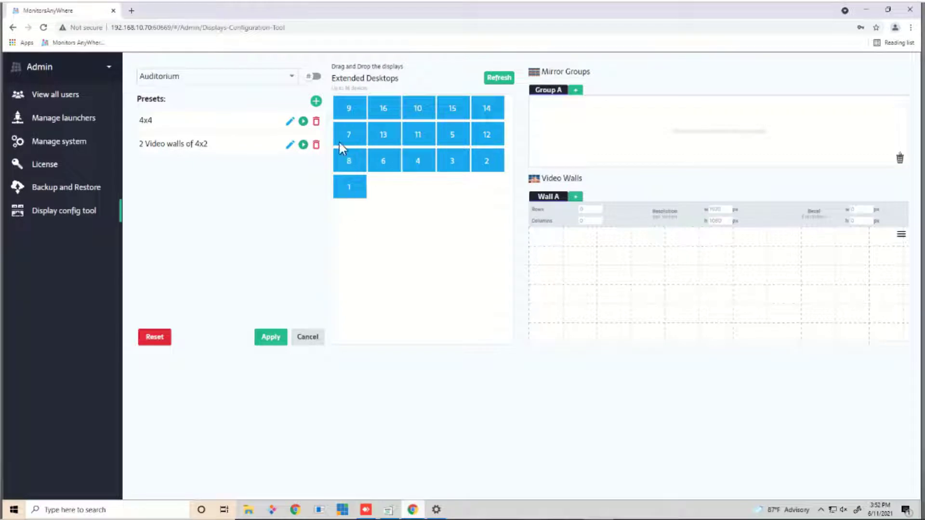
- Number the displays and place displays 1, 14 and 15 in Wall A's 4x4 grid
left_click(312, 77)
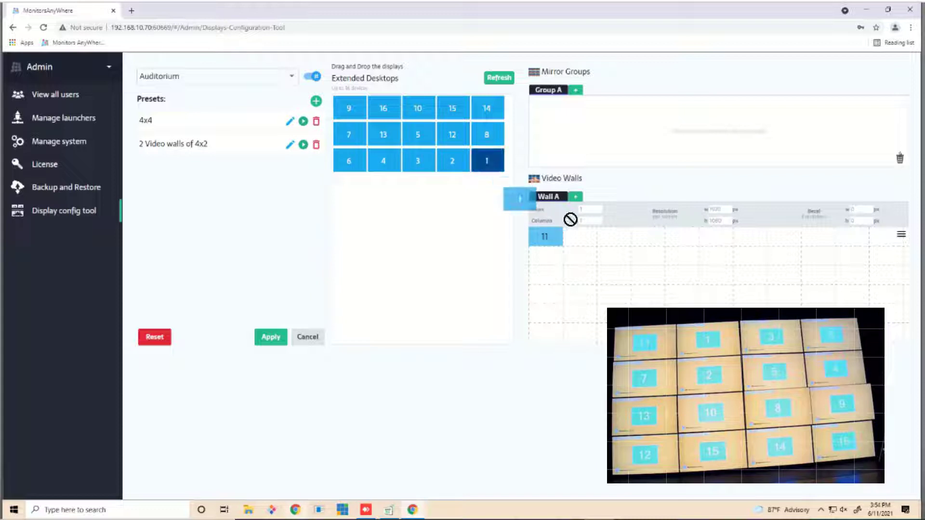
left_click_drag(586, 241, 582, 239)
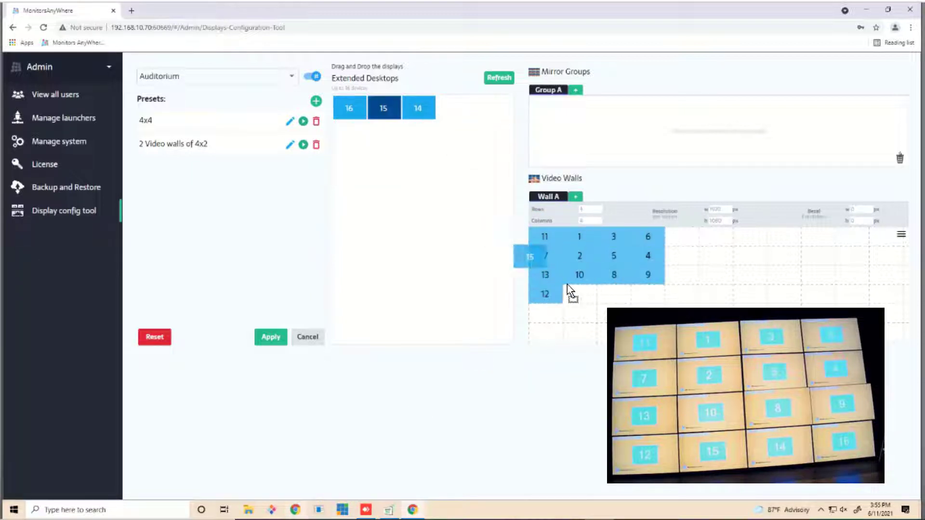
left_click_drag(571, 293, 579, 294)
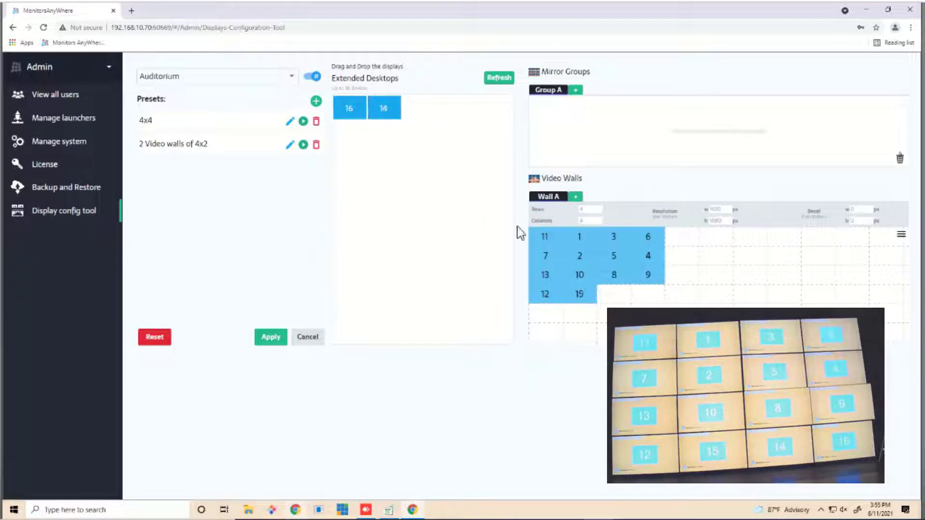
mouse_move(418, 107)
left_mouse_down()
mouse_move(614, 293)
mouse_move(651, 296)
left_mouse_up()
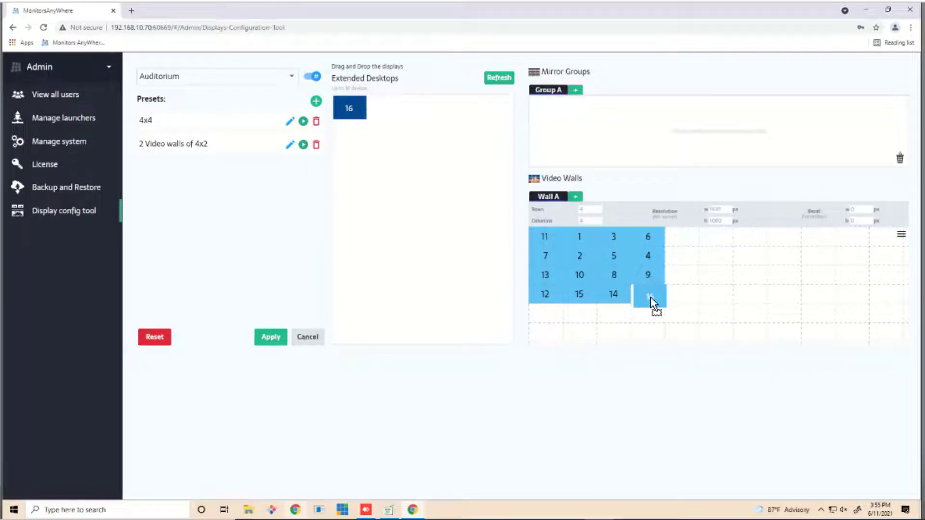
- Apply the wall layout and verify Windows shows one 7680 × 4320 display
left_click(271, 337)
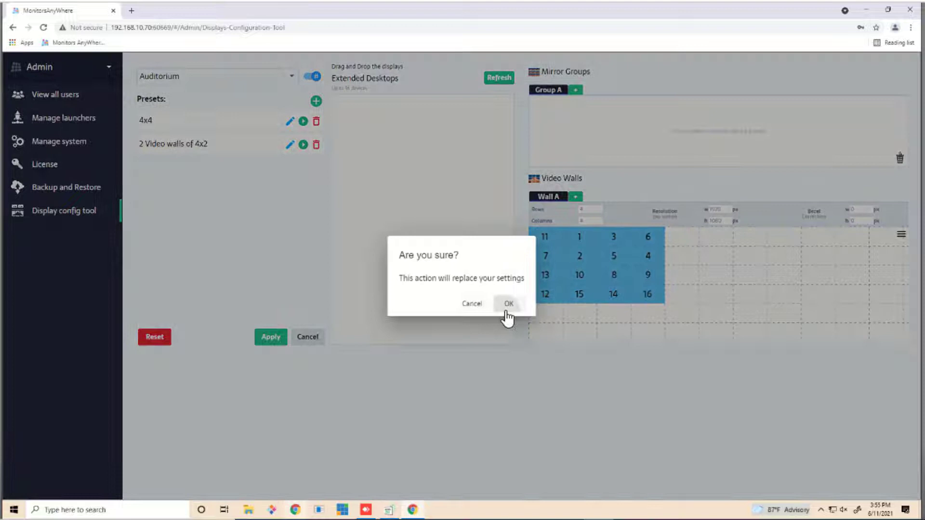
left_click(508, 303)
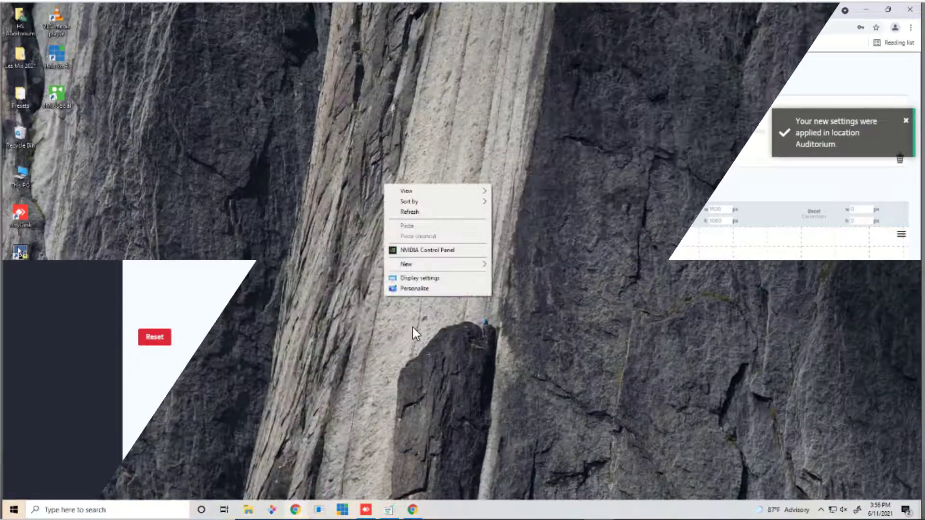
left_click(422, 279)
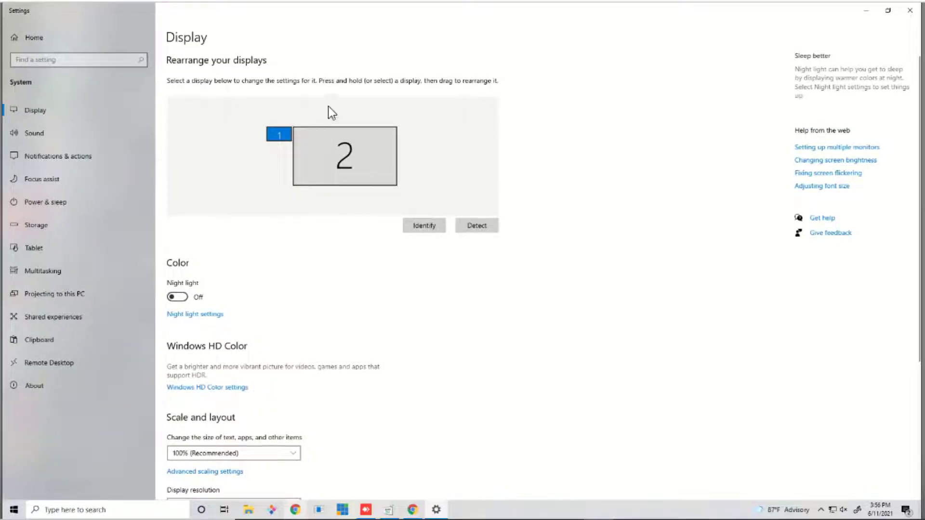
left_click(345, 156)
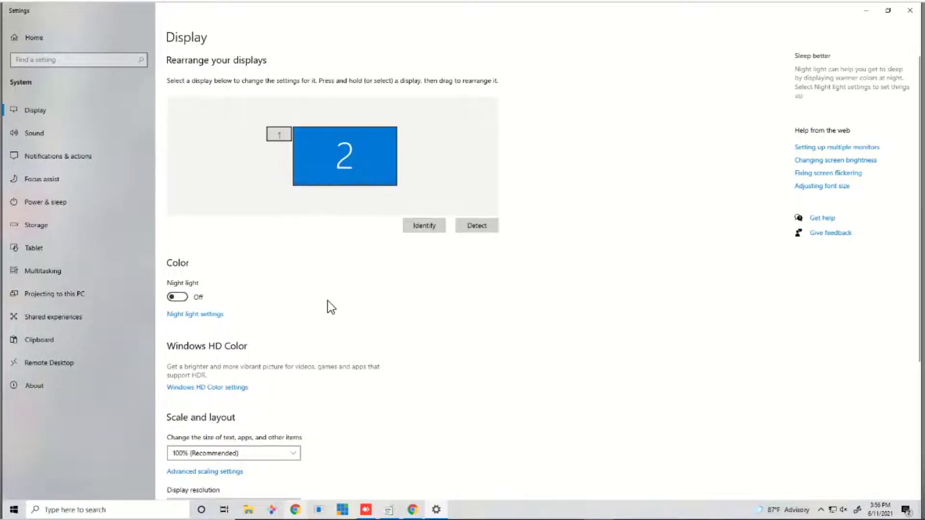
scroll(327, 301, "down", 5)
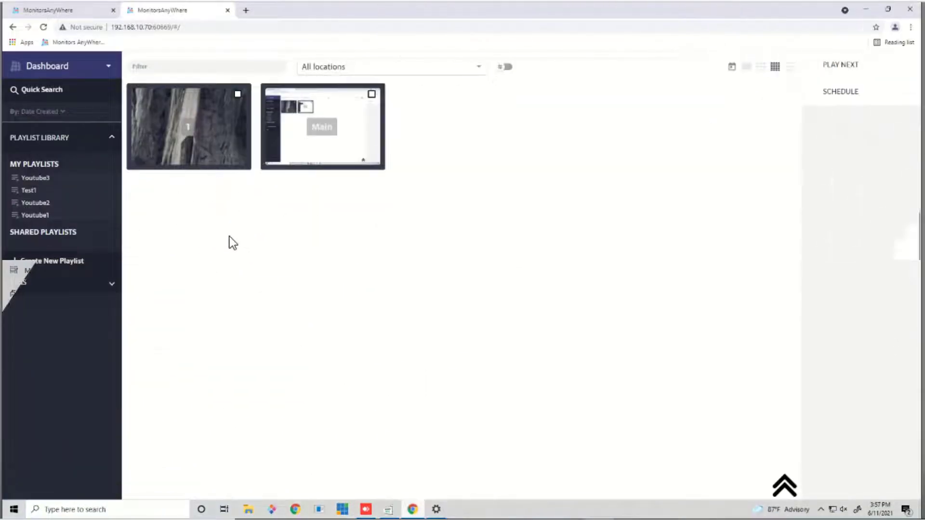
- Select wall monitor 1 and play Youtube3 across the whole wall
left_click(159, 158)
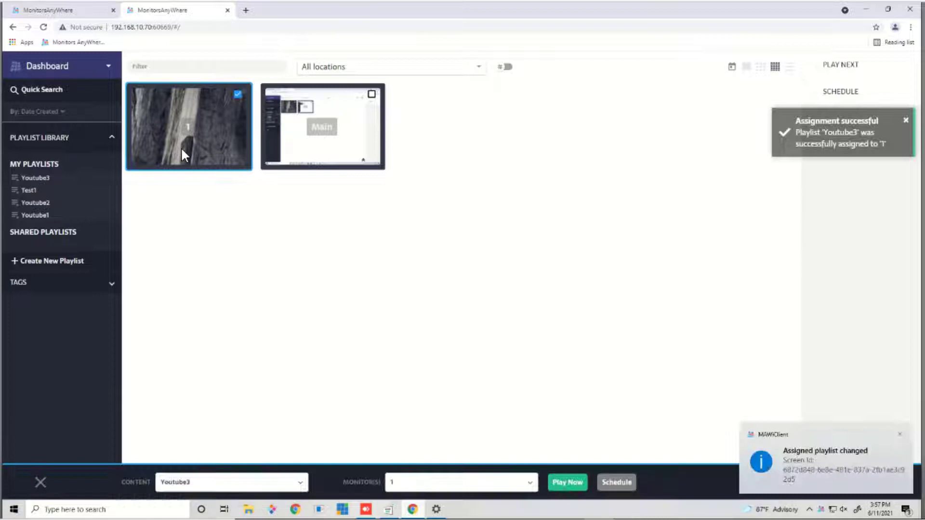
left_click(562, 471)
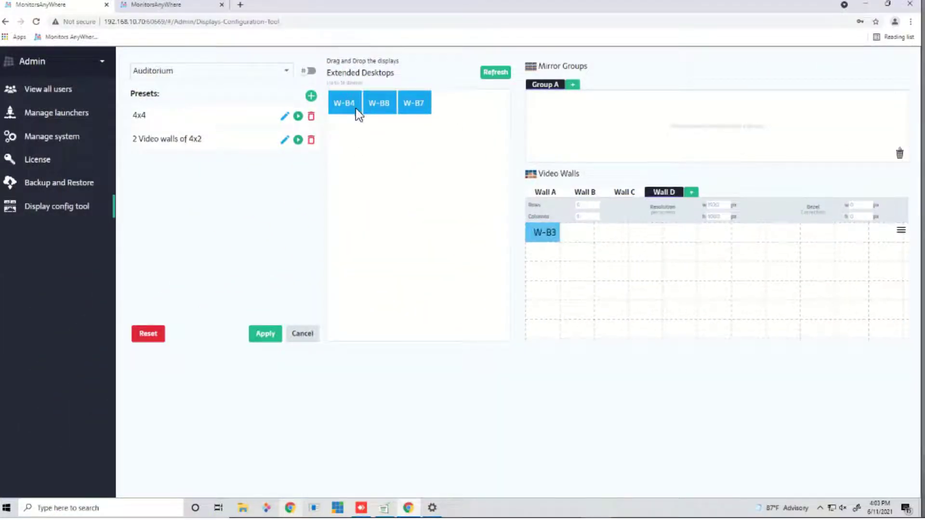
- Add W-B4 to Wall D beside W-B3 and apply the four-wall layout
left_click_drag(577, 249, 578, 233)
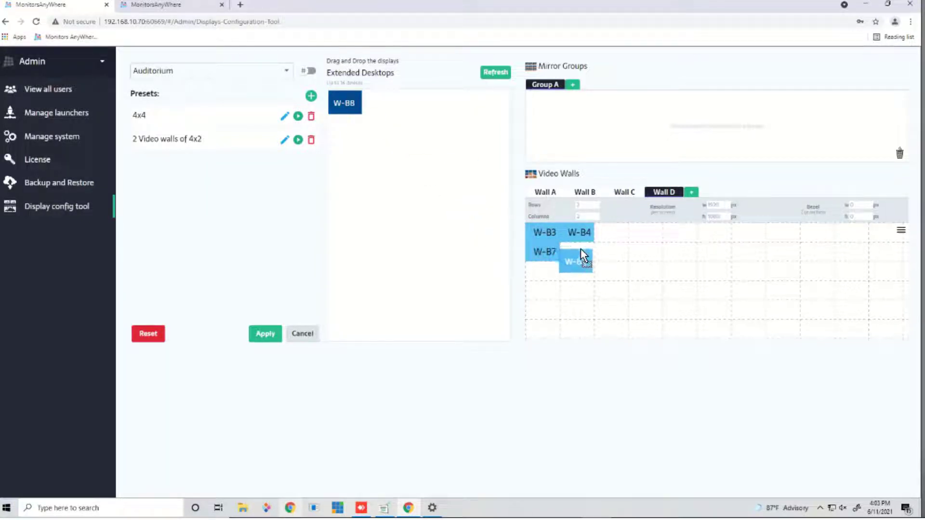
left_click(266, 333)
left_click(499, 300)
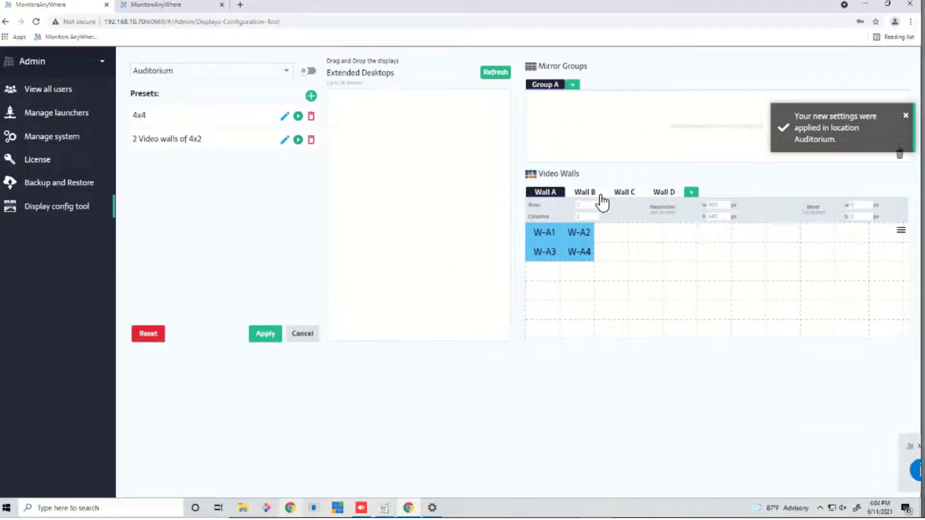
- Review Walls B–D and save the layout as preset '4 video walls - 2x2'
left_click(585, 192)
left_click(625, 191)
left_click(664, 191)
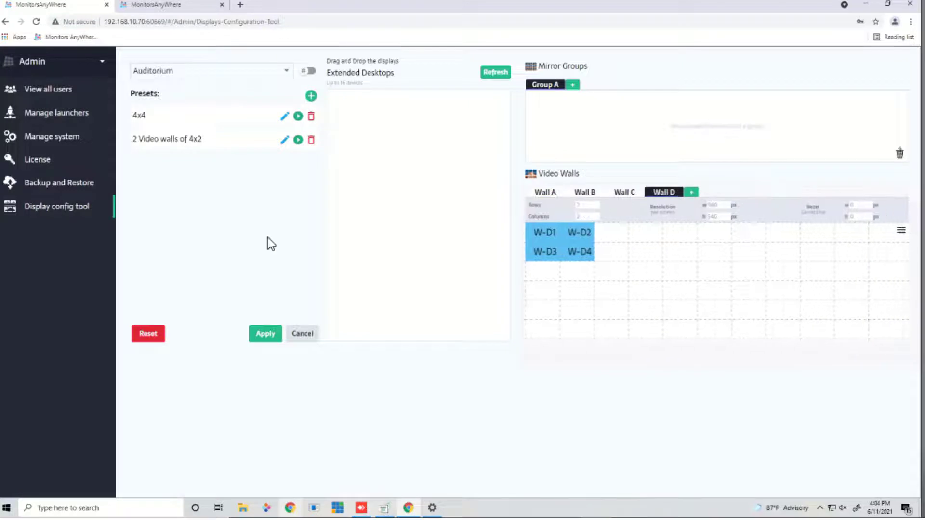
left_click(311, 96)
type("4 video wa")
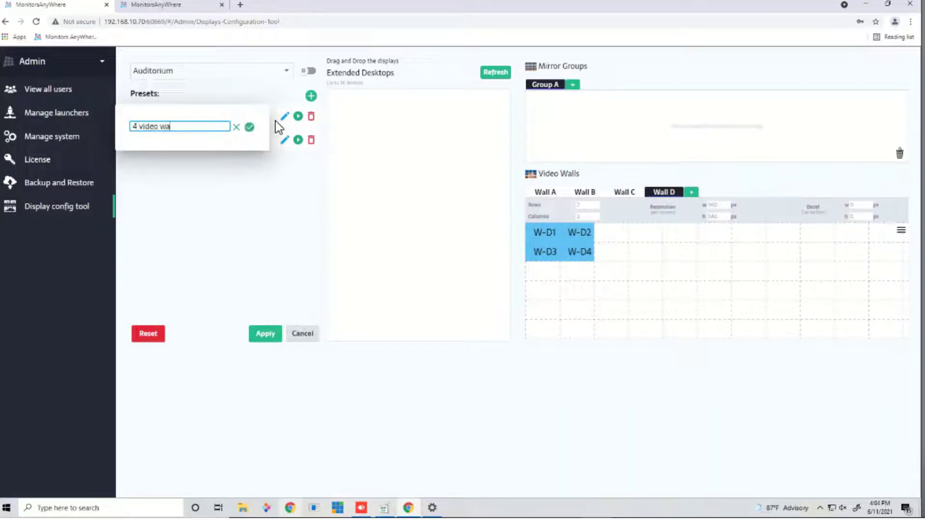
type("lls - 2x2")
left_click(250, 126)
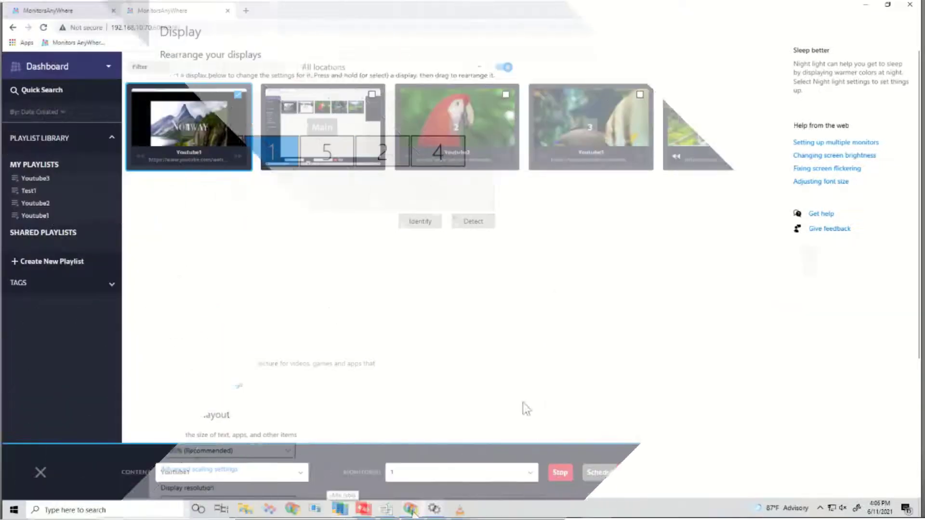
- Choose an option from monitor 1's quick playback menu
right_click(228, 114)
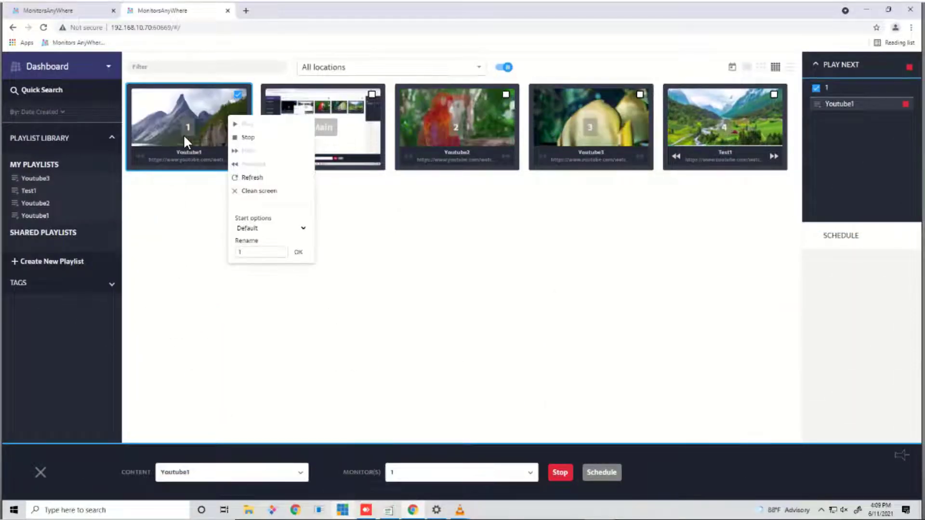
left_click(224, 376)
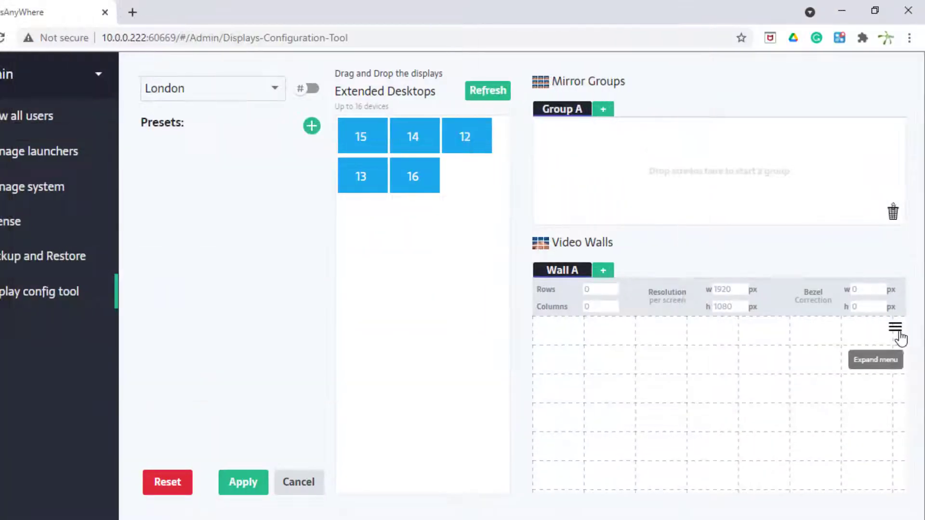
- Switch Wall A to creative layout, add display 12, and rotate the wall
left_click(895, 329)
left_click(756, 328)
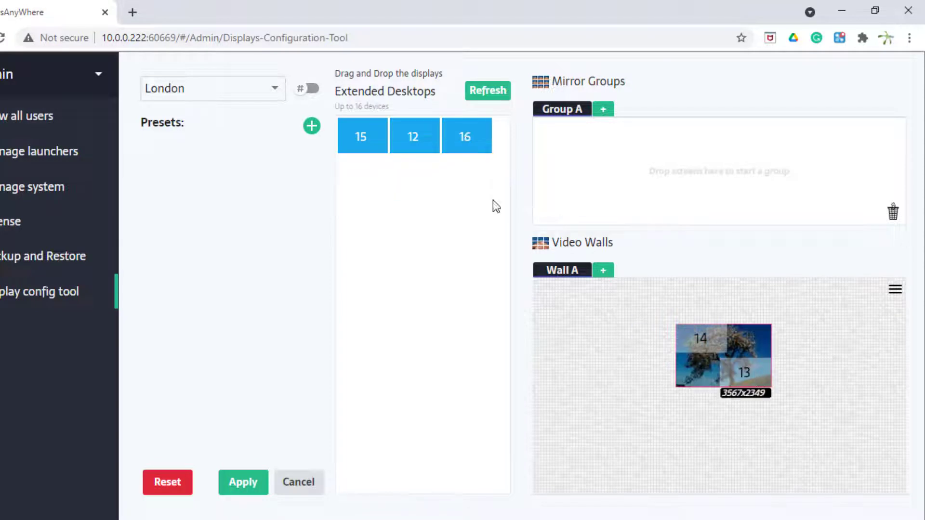
left_click_drag(709, 413, 703, 410)
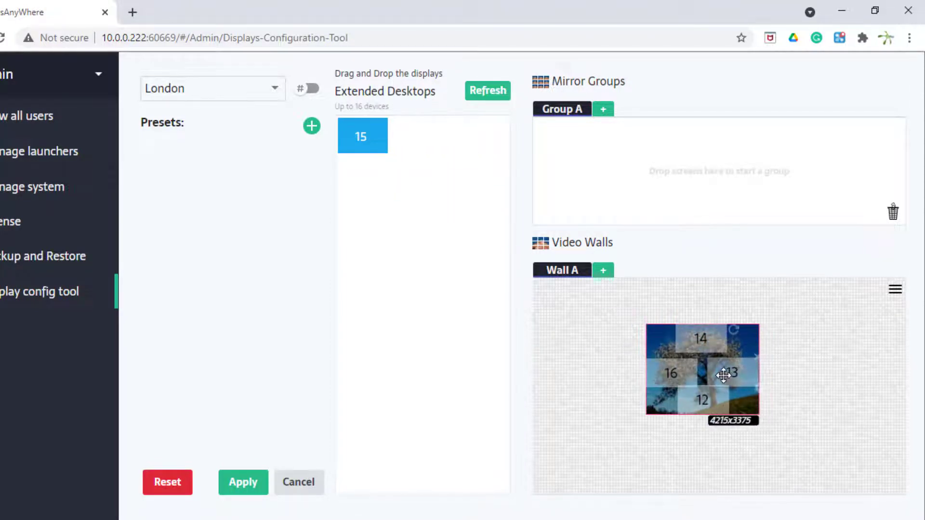
left_click_drag(703, 295, 669, 319)
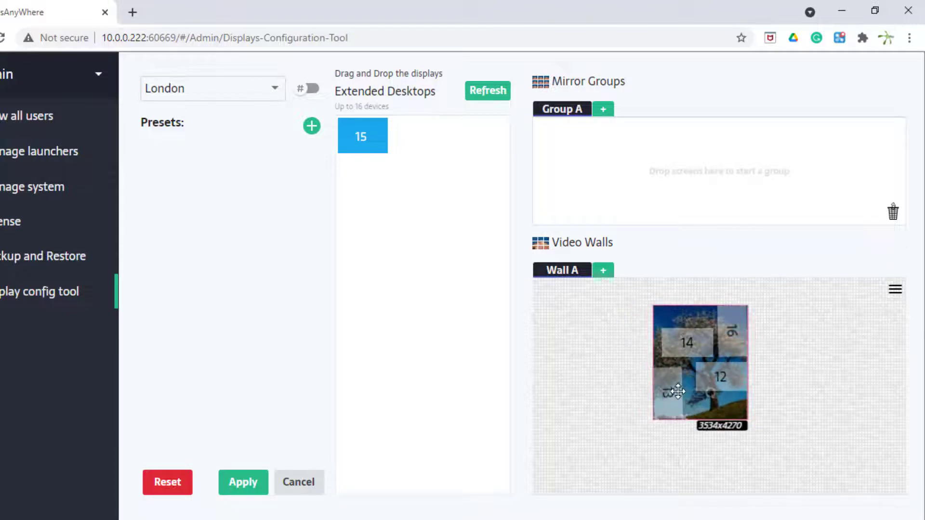
left_click_drag(709, 286, 620, 307)
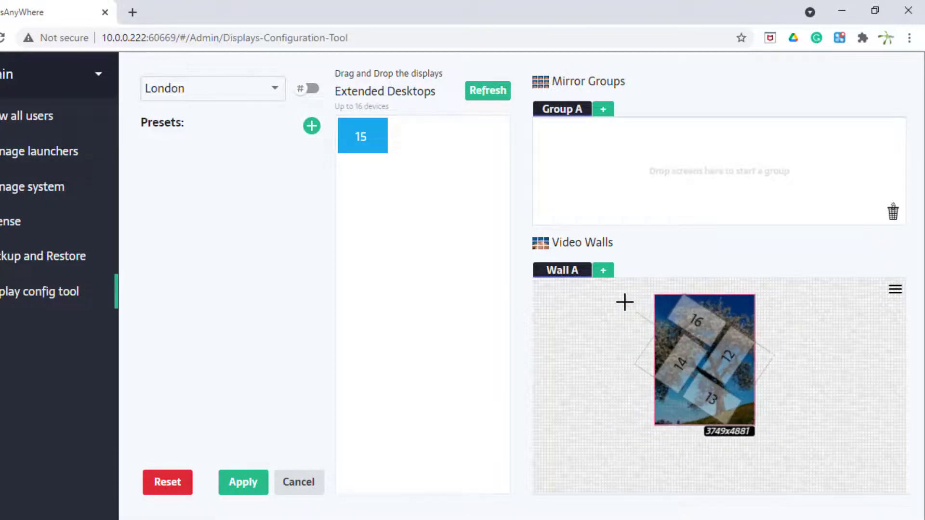
- Add display 15 at the wall's centre, reposition the group, and apply the layout
left_click_drag(363, 136, 621, 362)
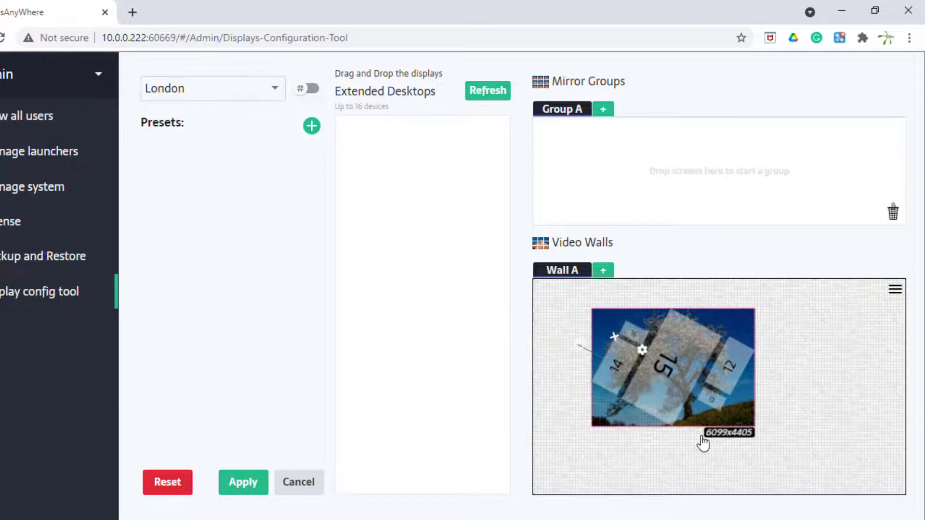
left_click_drag(629, 404, 685, 416)
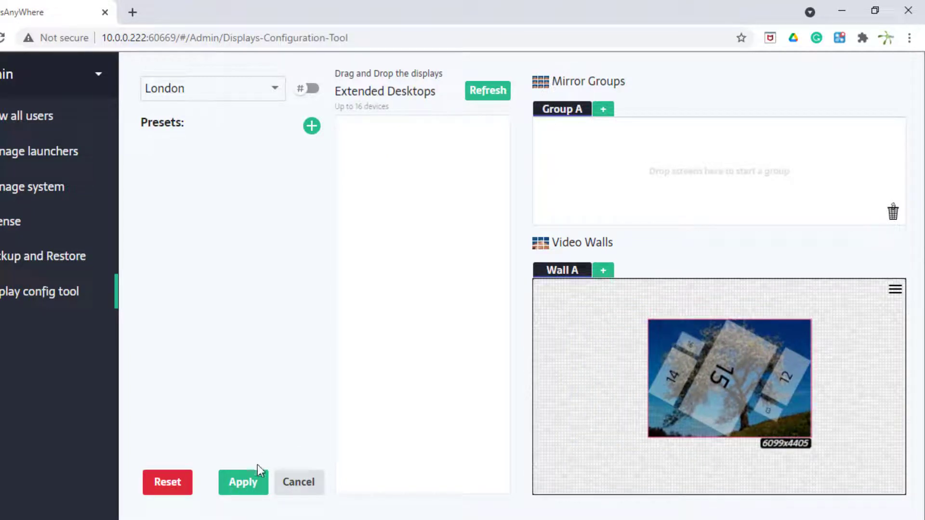
left_click(243, 482)
left_click(501, 331)
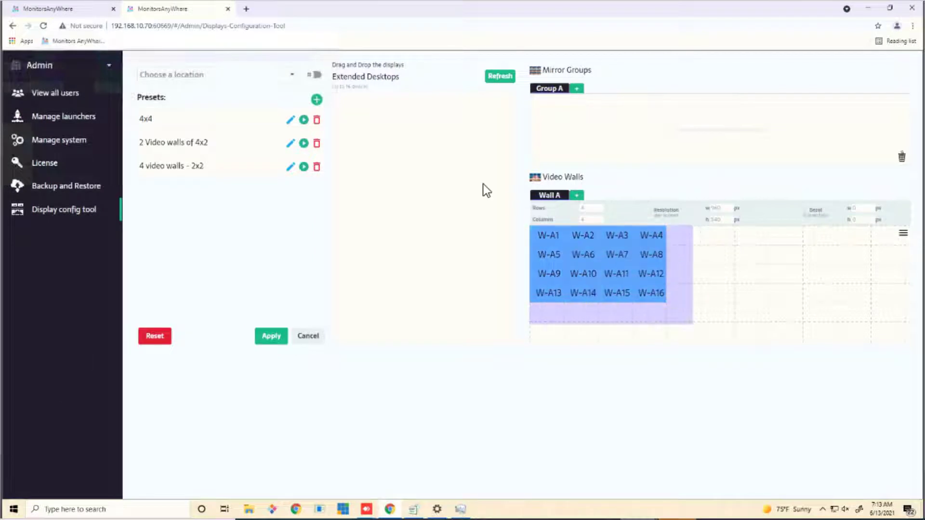
- Mirror all sixteen wall displays as Mirror Group A, then start Youtube2 on monitor 1
left_click_drag(586, 142, 585, 145)
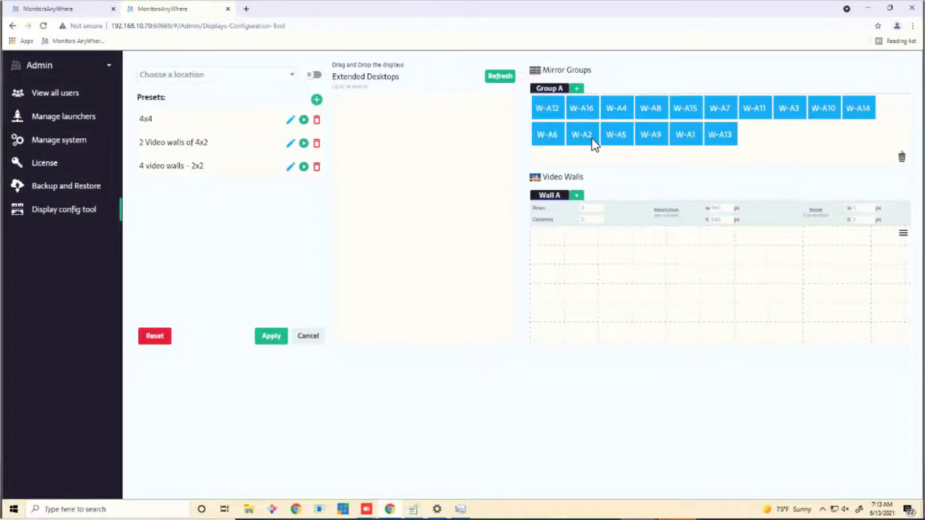
left_click(270, 335)
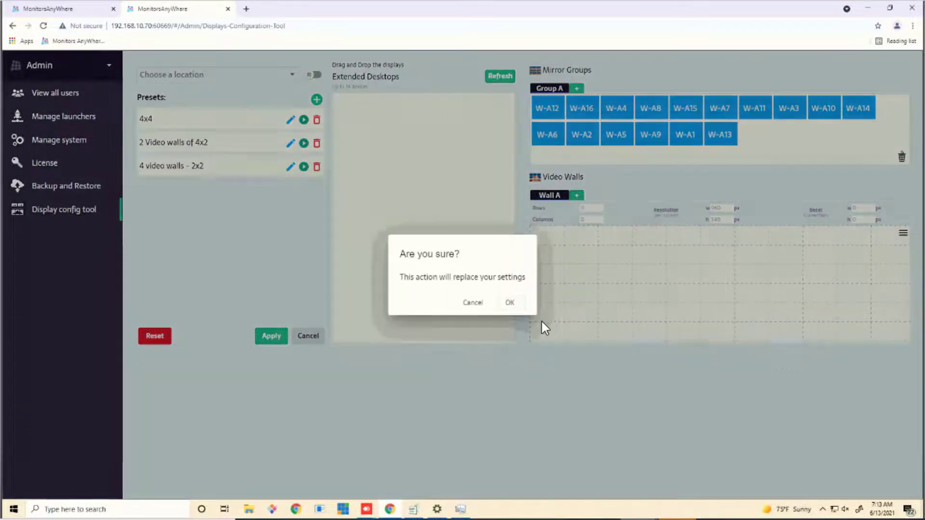
left_click(511, 308)
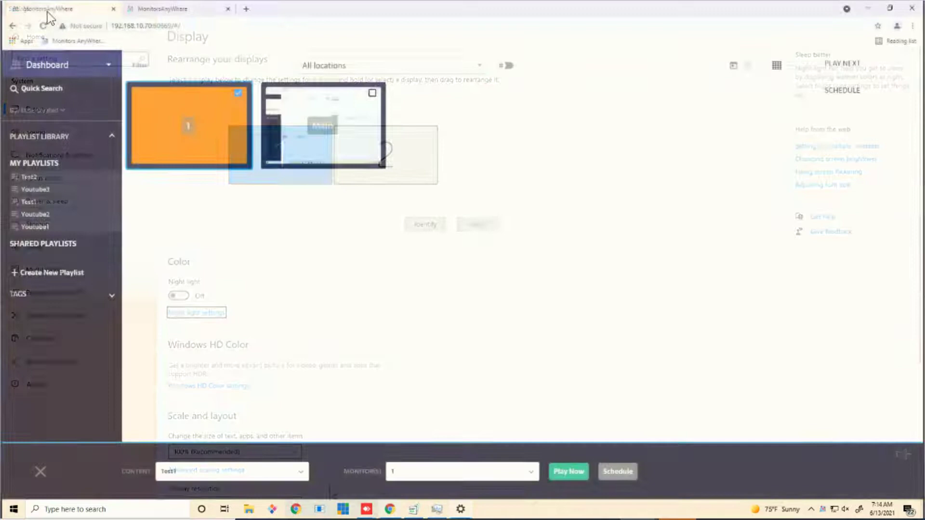
left_click(168, 159)
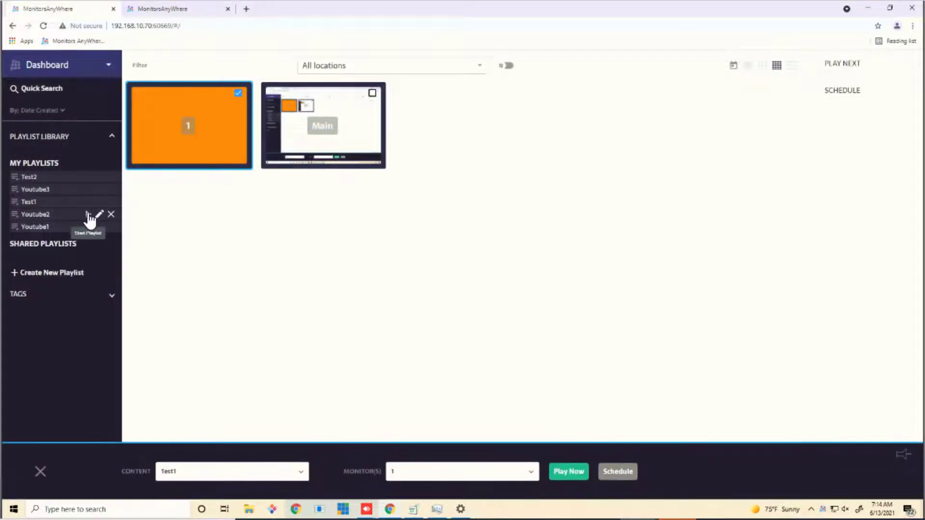
left_click(88, 215)
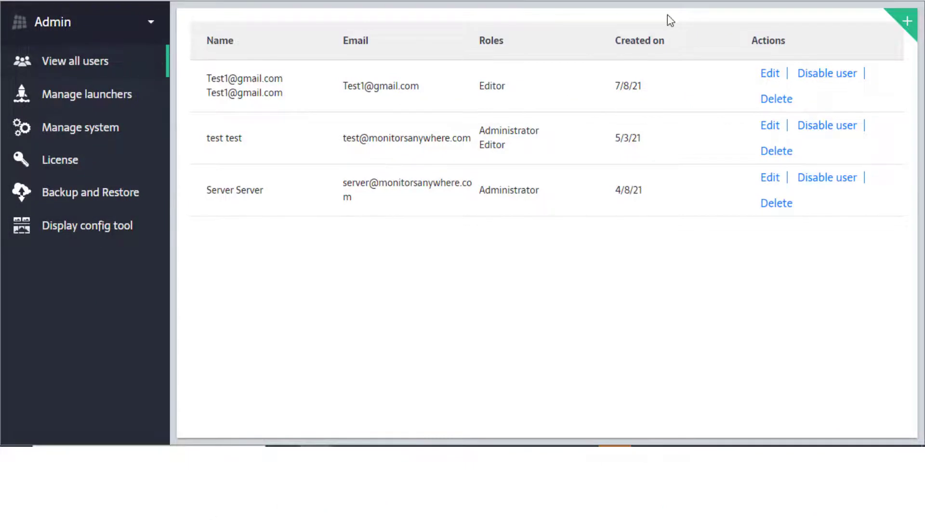
- Draft a new Administrator (not Editor) user and review its screen, playlist and tag sharing
left_click(907, 22)
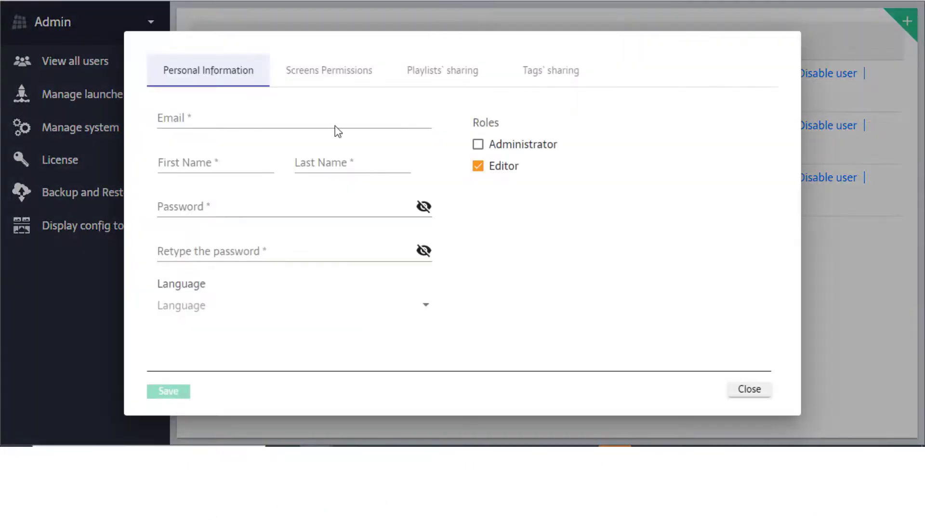
left_click(478, 144)
left_click(478, 166)
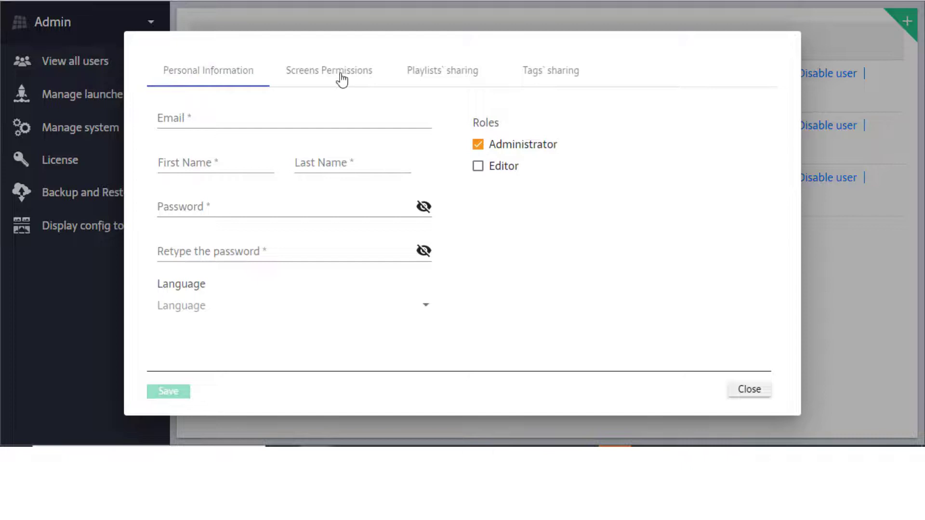
left_click(341, 74)
scroll(313, 214, "down", 2)
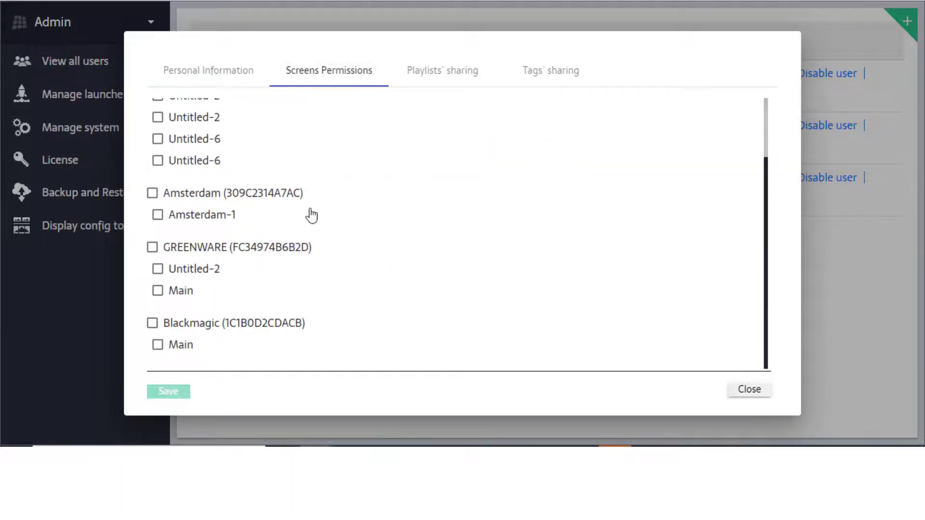
scroll(314, 215, "up", 2)
left_click(443, 71)
left_click(542, 70)
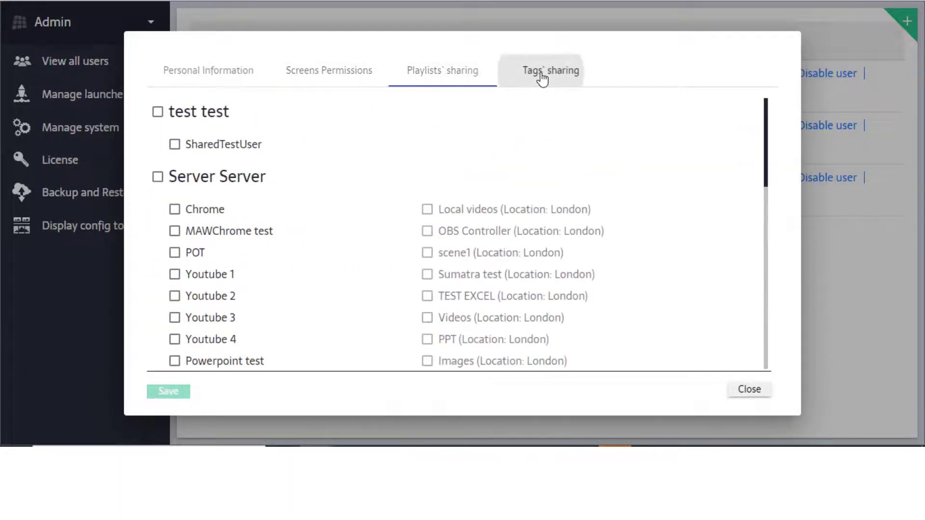
- Discard the unsaved user, review the launchers list, and open Manage system
left_click(750, 389)
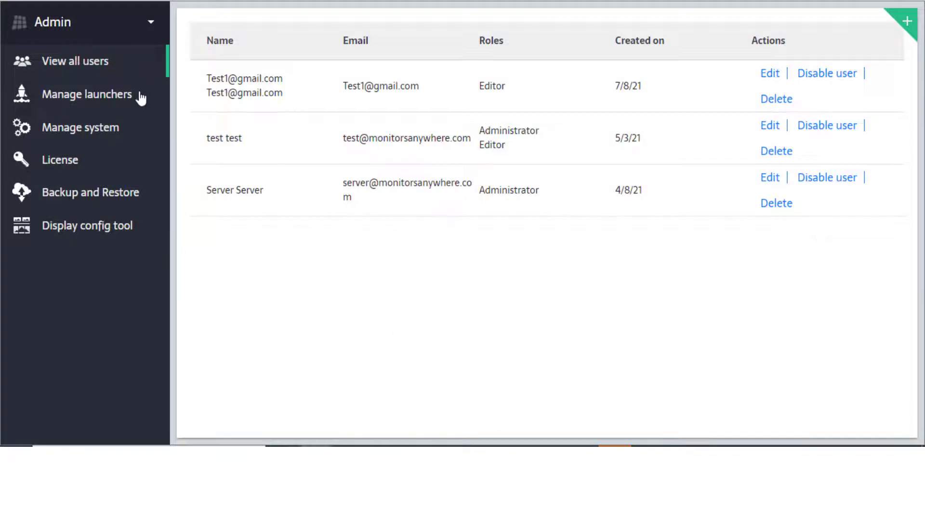
left_click(87, 94)
scroll(395, 225, "down", 3)
scroll(395, 225, "down", 3)
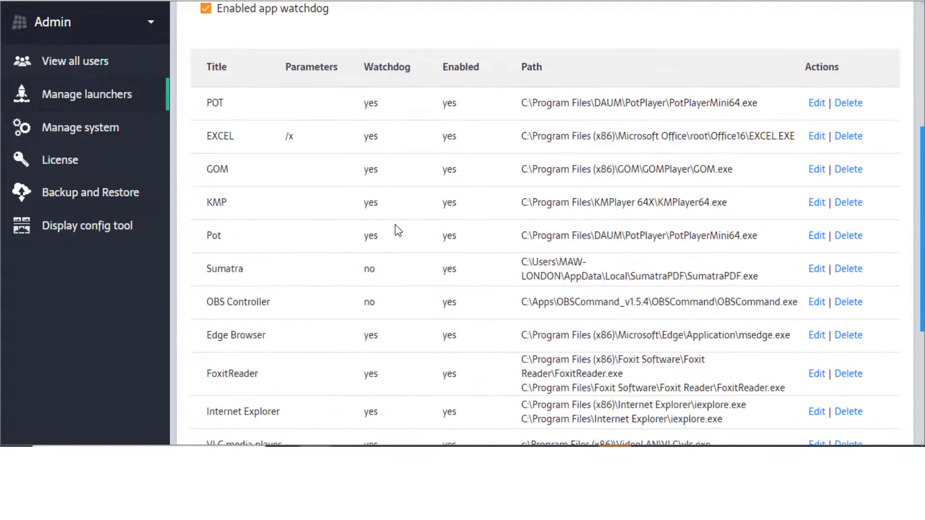
scroll(396, 225, "down", 2)
scroll(395, 225, "down", 3)
scroll(395, 225, "down", 1)
scroll(396, 225, "up", 2)
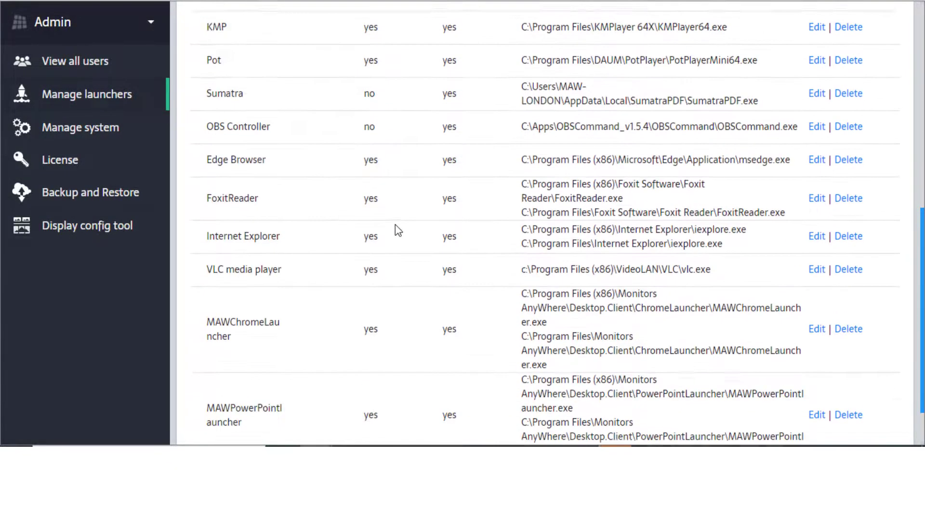
scroll(395, 225, "up", 3)
left_click(87, 127)
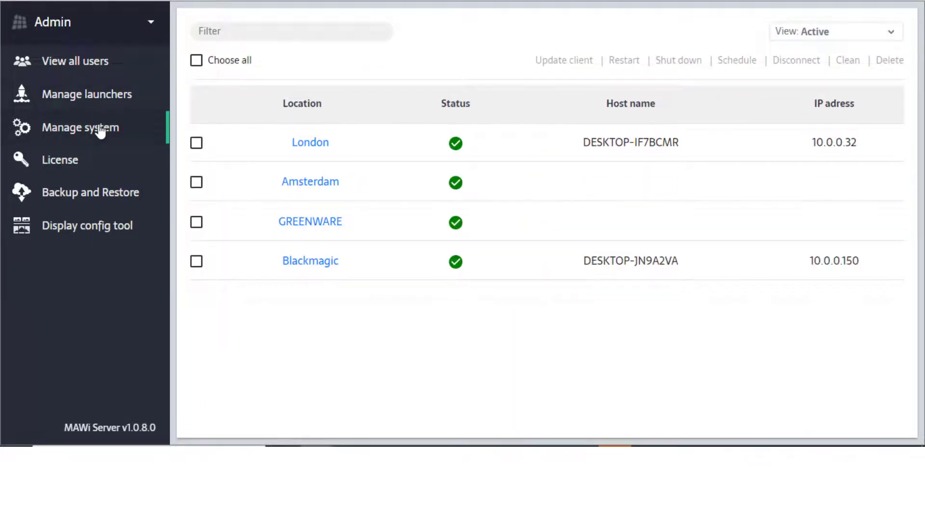
- Review London's details (Windows 10, GTX 1060, client 1.0.29.0), then cancel a restart/monitor schedule
left_click(309, 142)
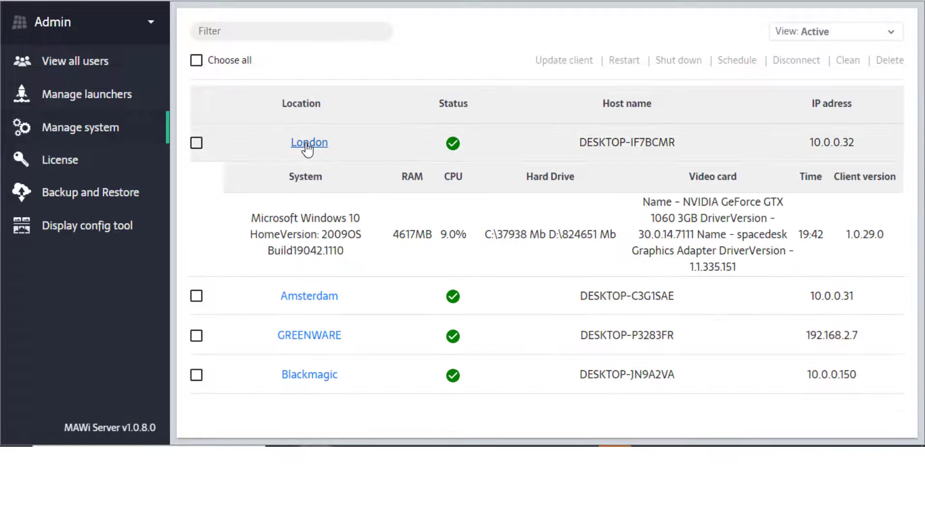
left_click(308, 143)
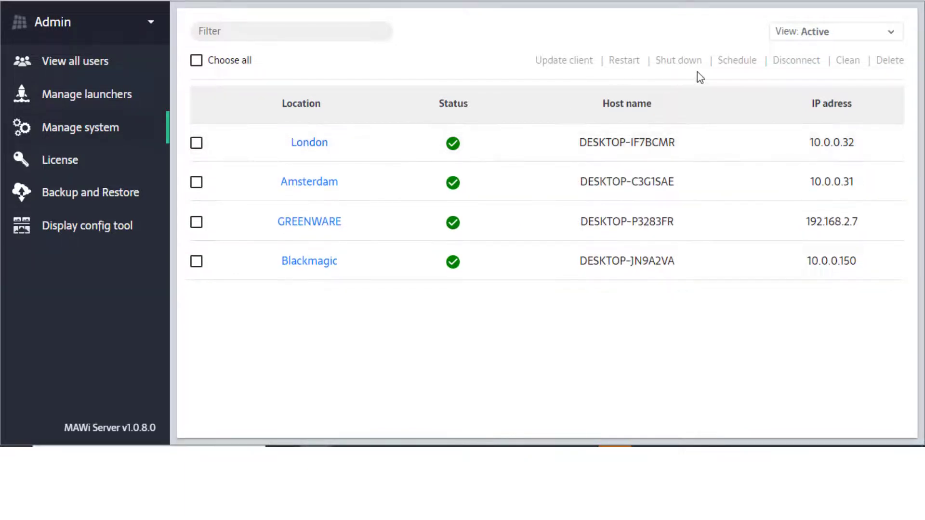
left_click(527, 142)
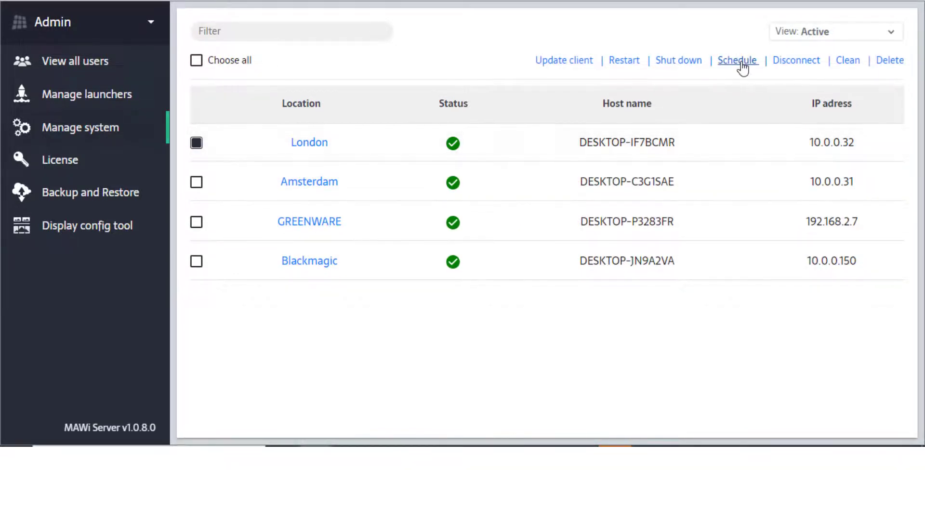
left_click(739, 64)
left_click(415, 63)
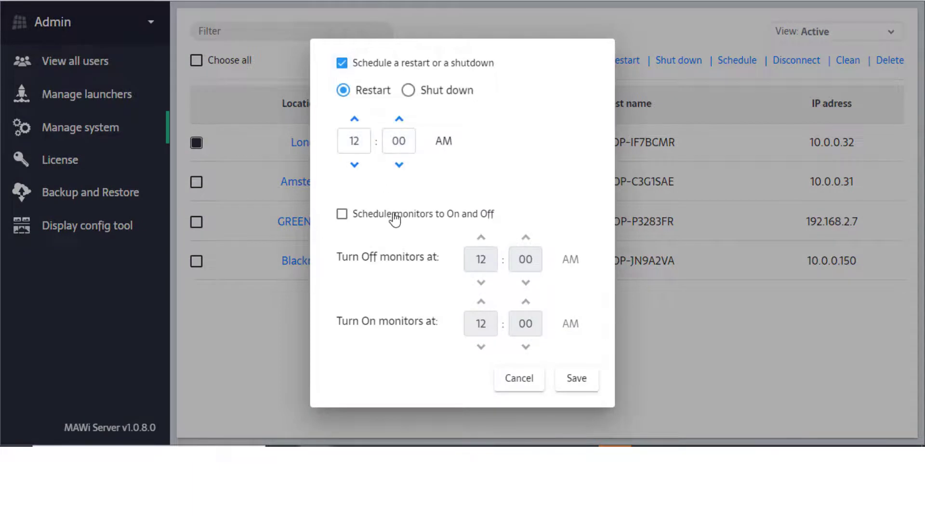
left_click(396, 216)
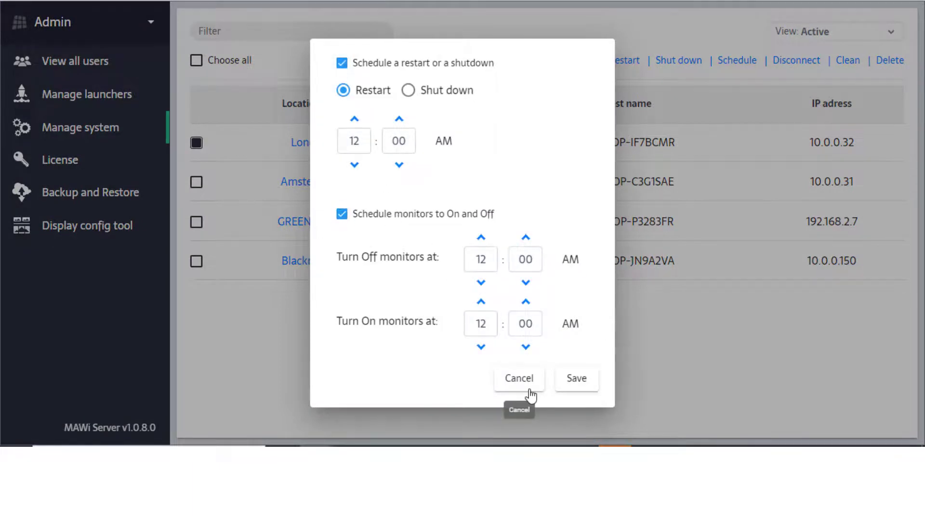
left_click(519, 378)
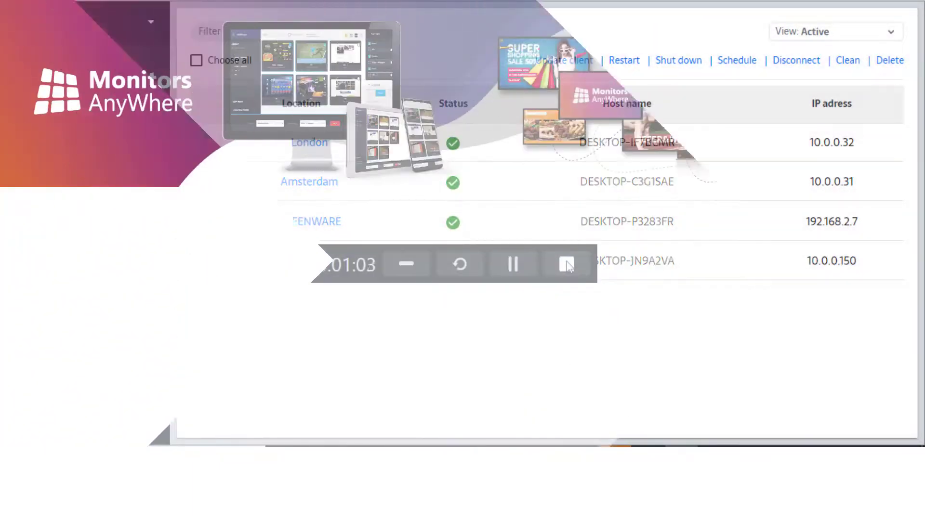